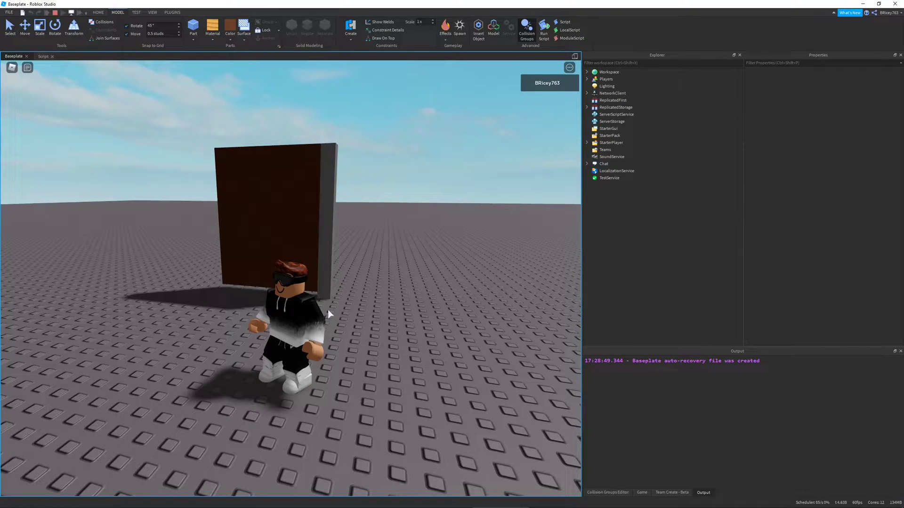
Step: Walk the character up to the finished door, trigger it to swing open, and end the play test
right_click_drag(342, 316, 342, 316)
key("w")
key("a")
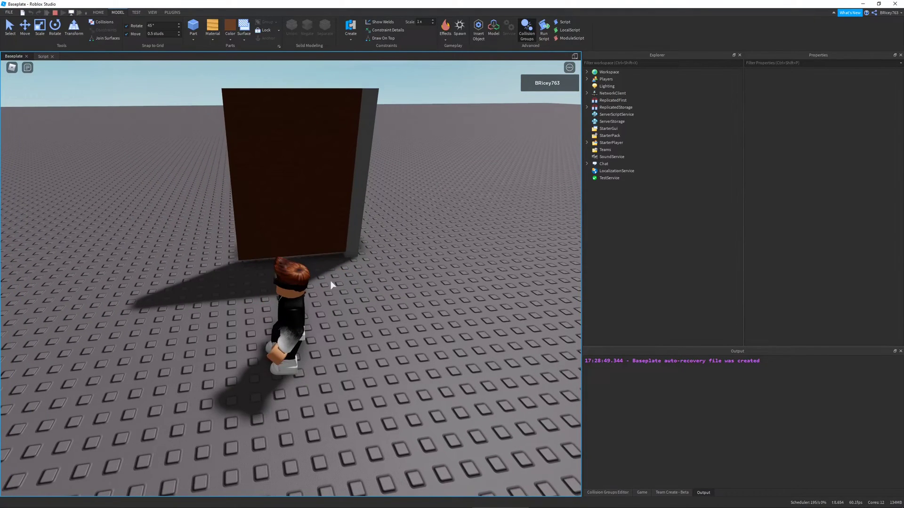
key("s")
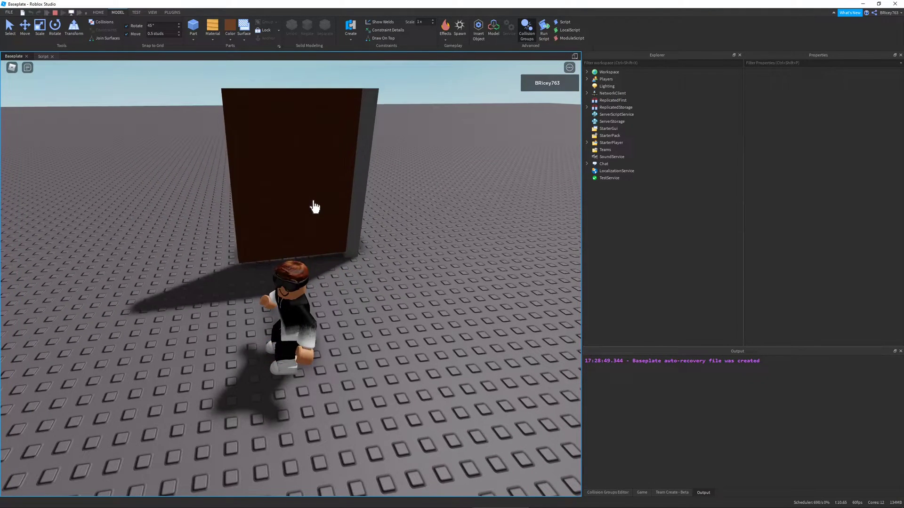
right_click_drag(313, 202, 313, 202)
left_click(350, 189)
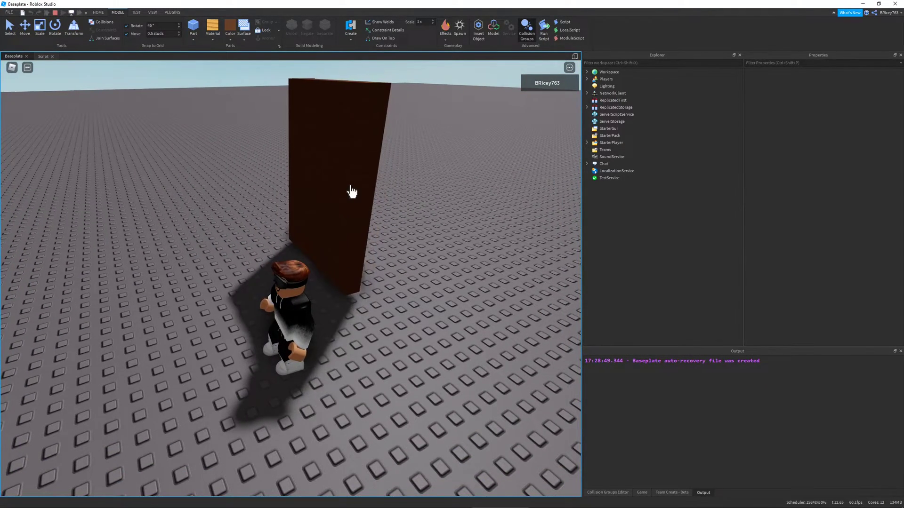
left_click(55, 12)
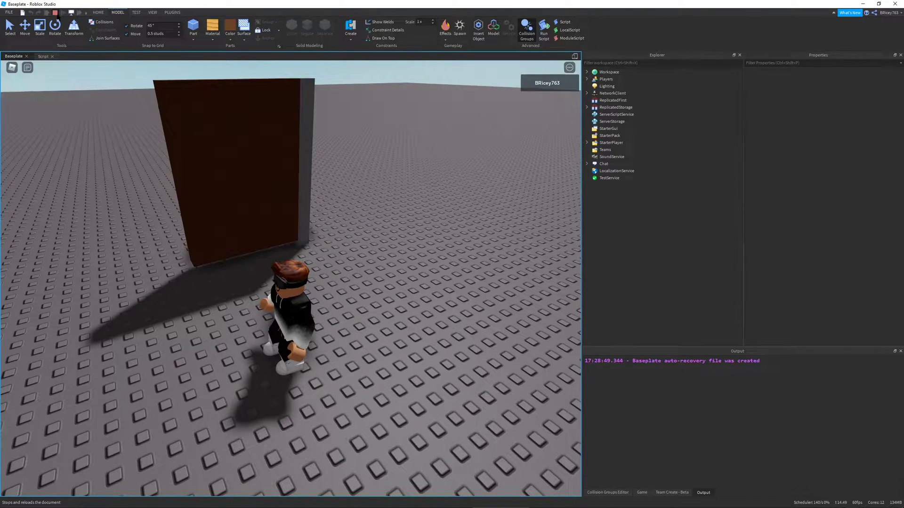
Step: Expand the Pivot part in the Door model's hierarchy and examine the finished door's parts, attachments and hinge
right_click_drag(356, 242, 356, 242)
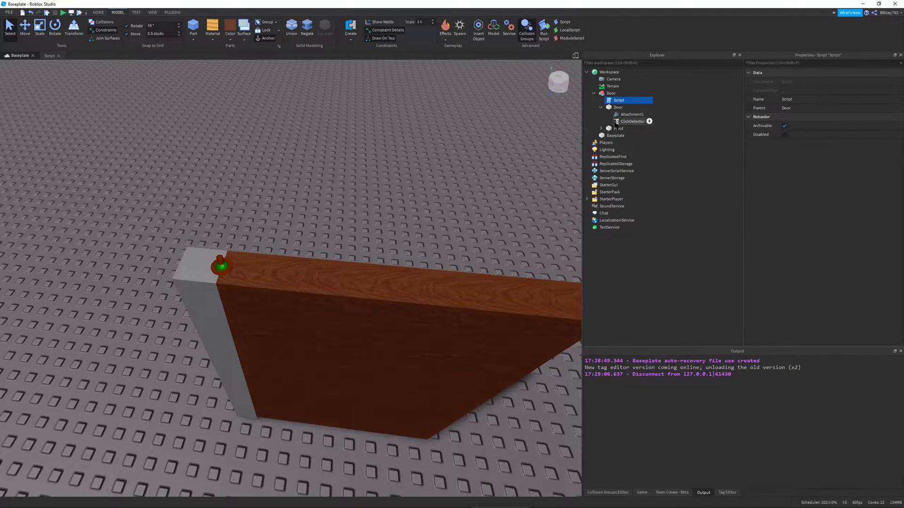
left_click(601, 128)
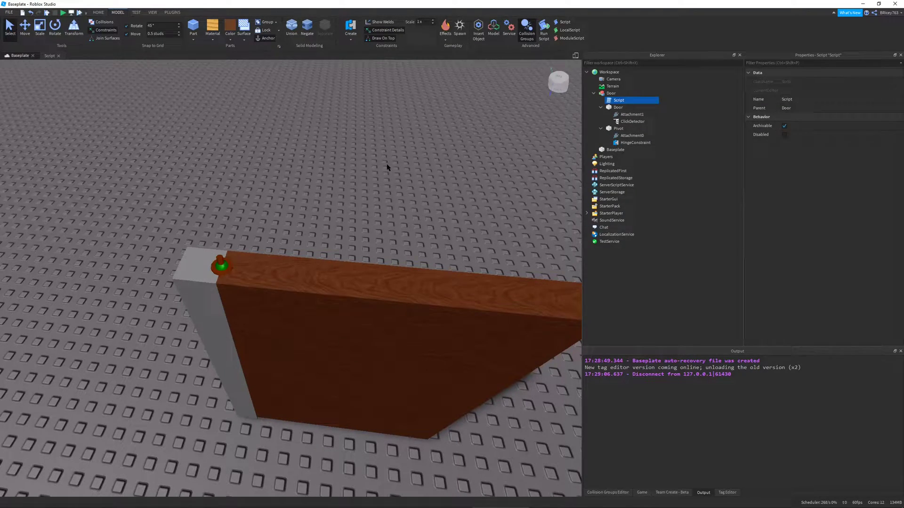
right_click_drag(387, 164, 387, 165)
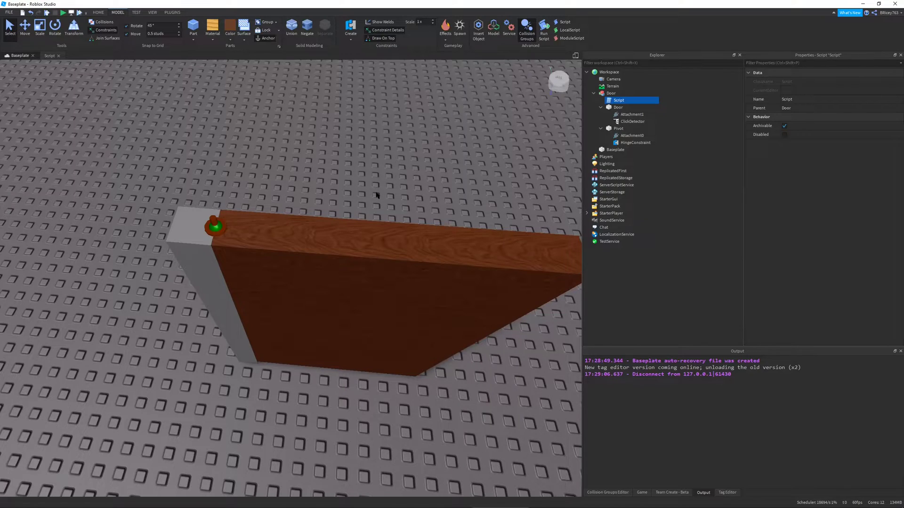
key("e")
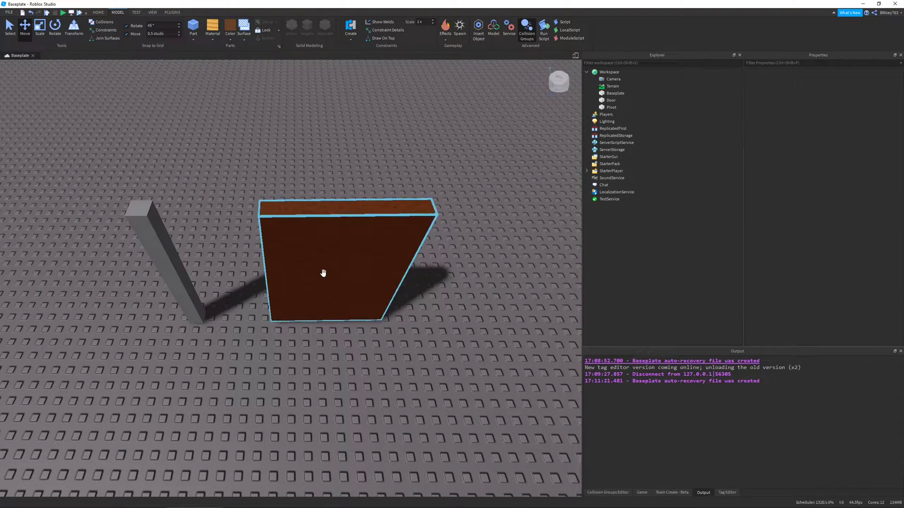
Step: Check the Door and Pivot parts, turn on Anchored for the grey Pivot part, and clear the selection
left_click(323, 270)
right_click_drag(358, 424, 358, 424)
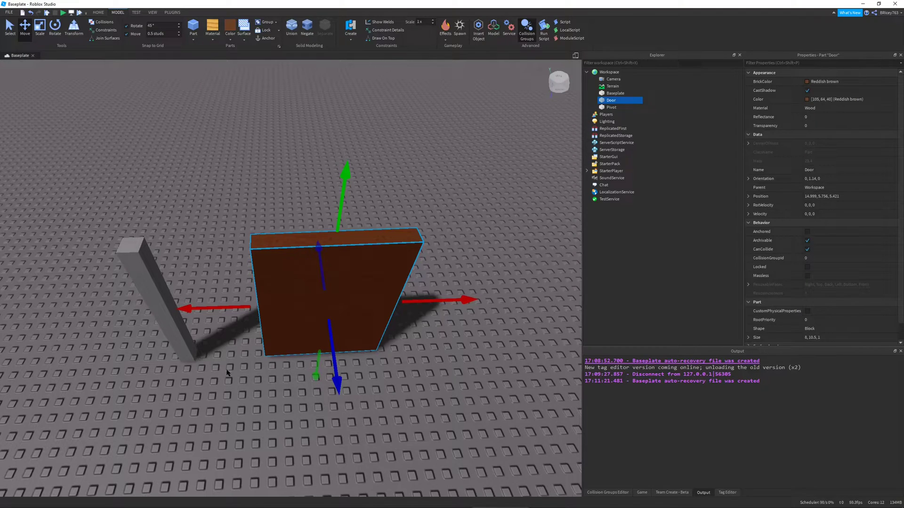
left_click(139, 303)
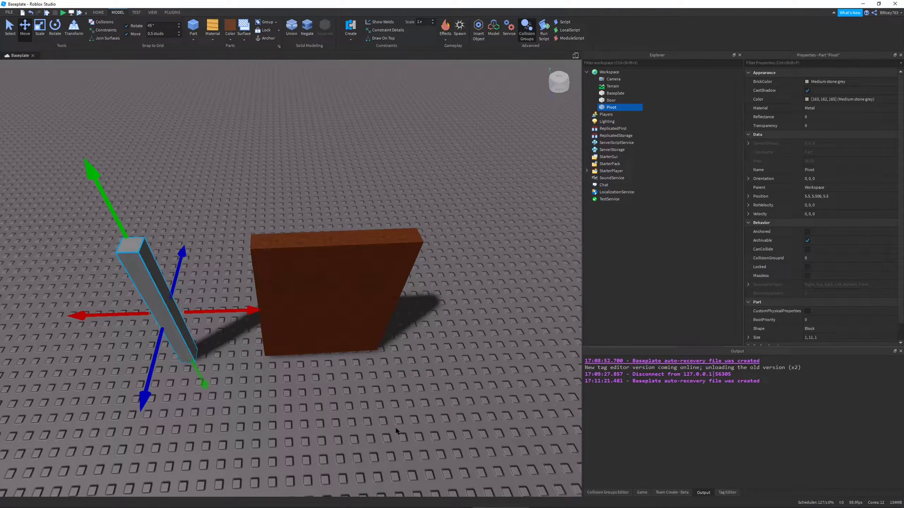
right_click_drag(395, 428, 396, 427)
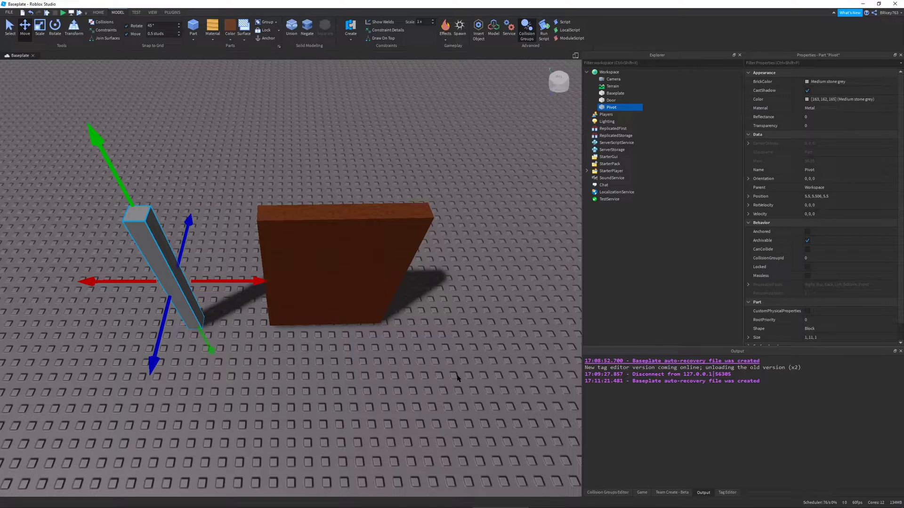
left_click(825, 233)
left_click(399, 389)
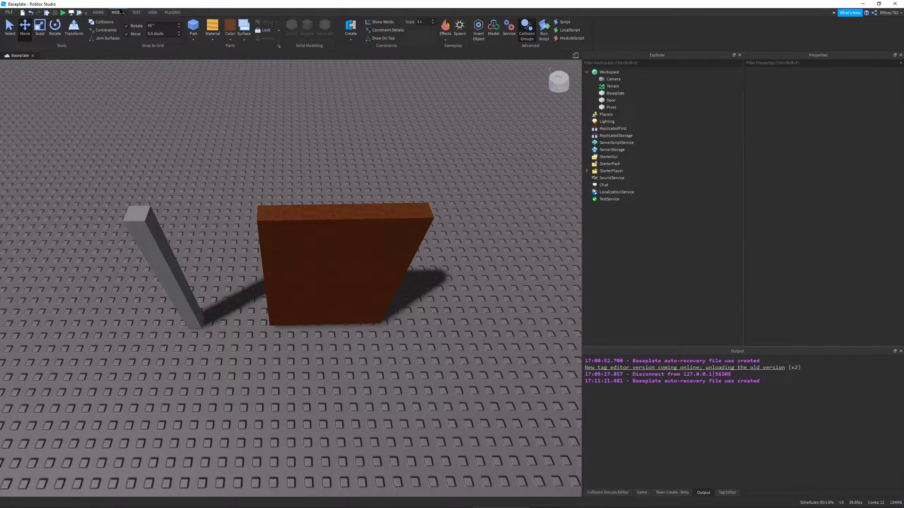
Step: Create a Hinge constraint from the Pivot's top edge facing the door to the near end of the Door's top
right_click_drag(183, 139, 184, 140)
left_click(352, 40)
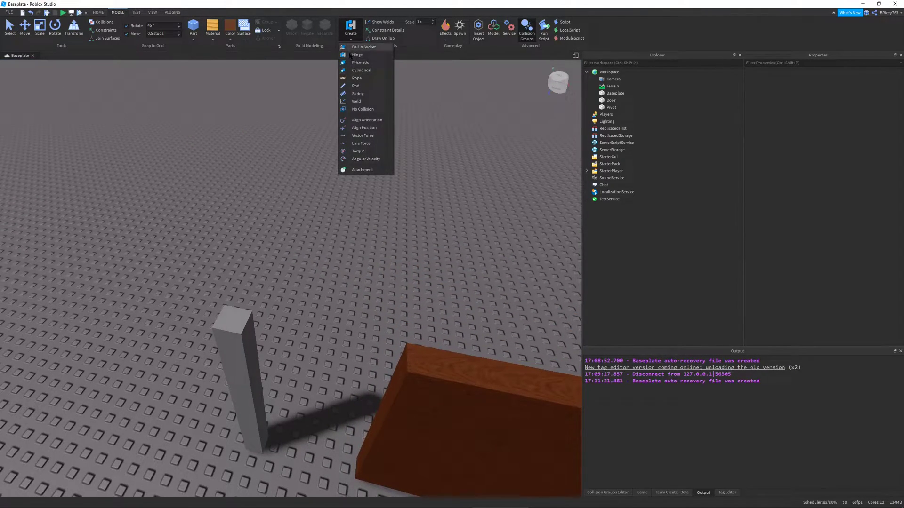
left_click(349, 56)
right_click_drag(277, 268, 278, 268)
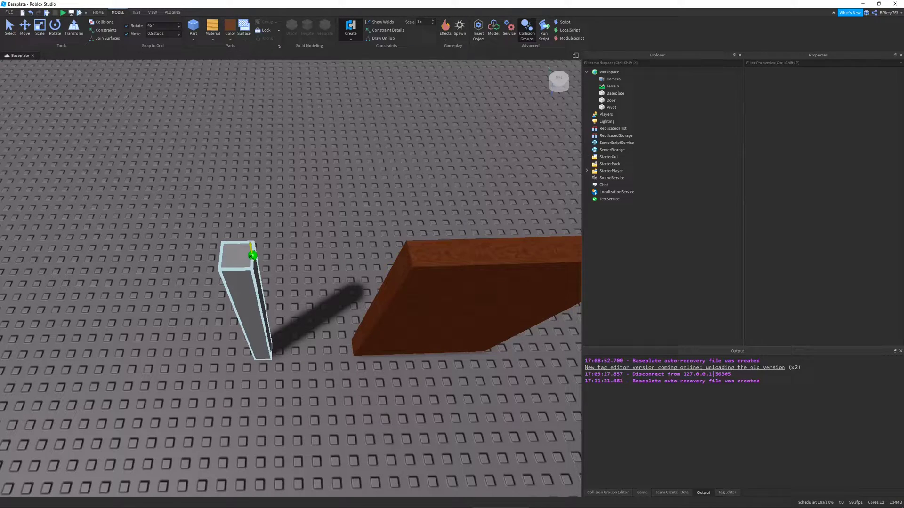
left_click(252, 255)
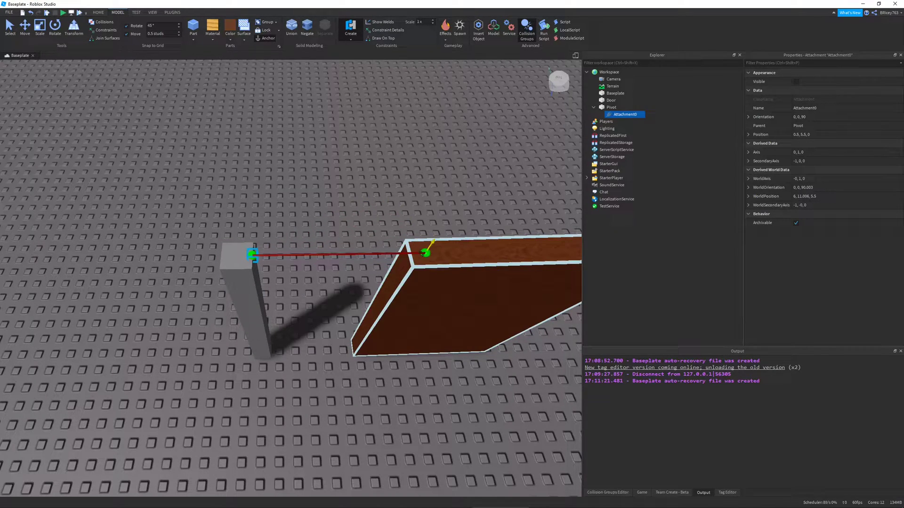
left_click(410, 253)
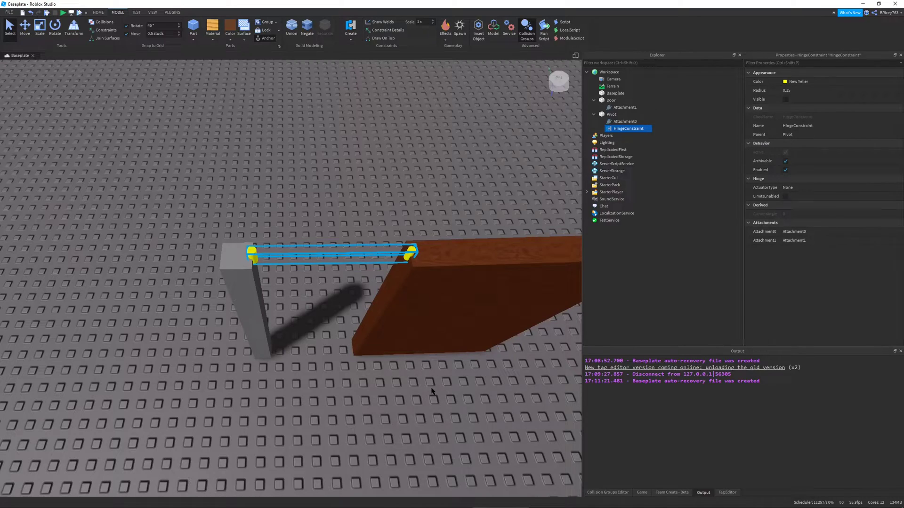
Step: Turn on Constraint Details and examine the hinge between the Pivot and the Door
right_click_drag(460, 379, 445, 366)
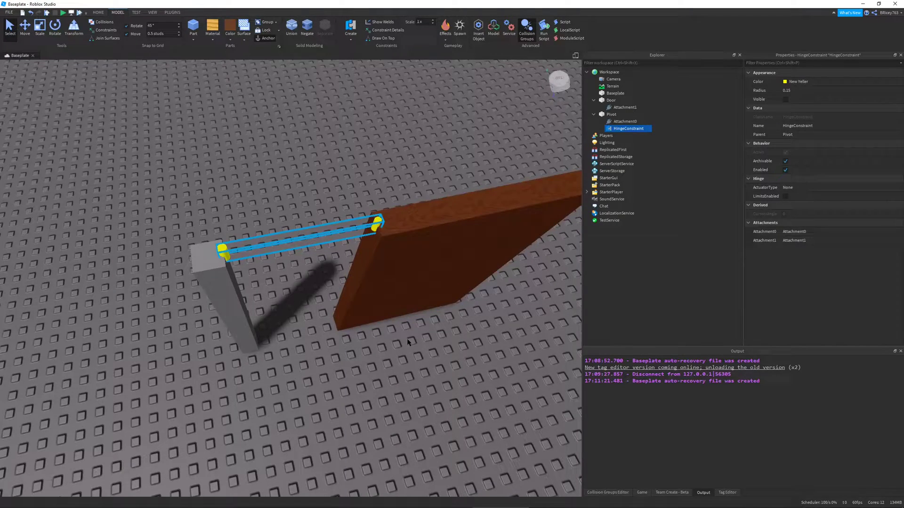
right_click_drag(408, 342, 408, 340)
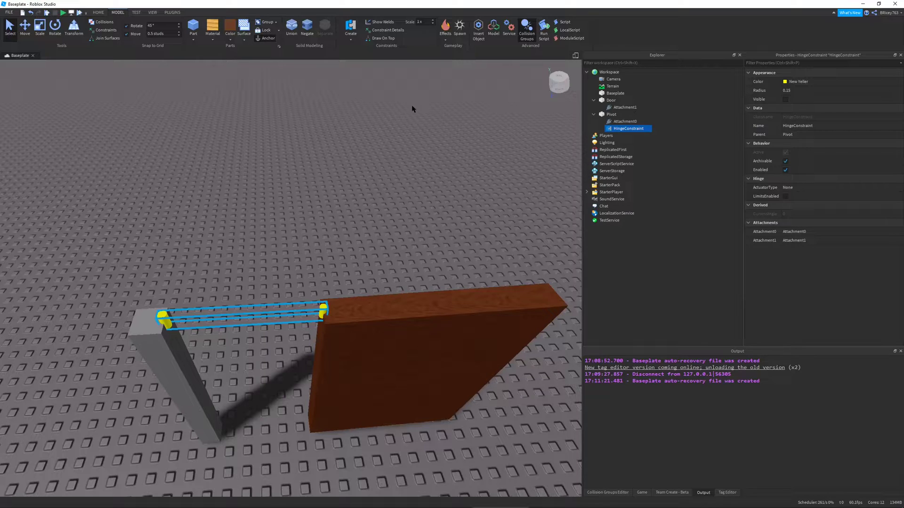
left_click(394, 30)
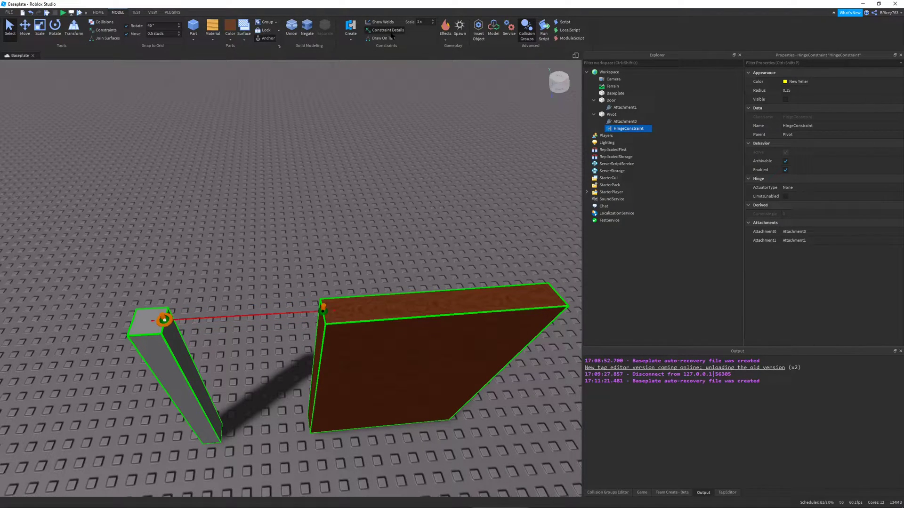
right_click_drag(406, 261, 396, 240)
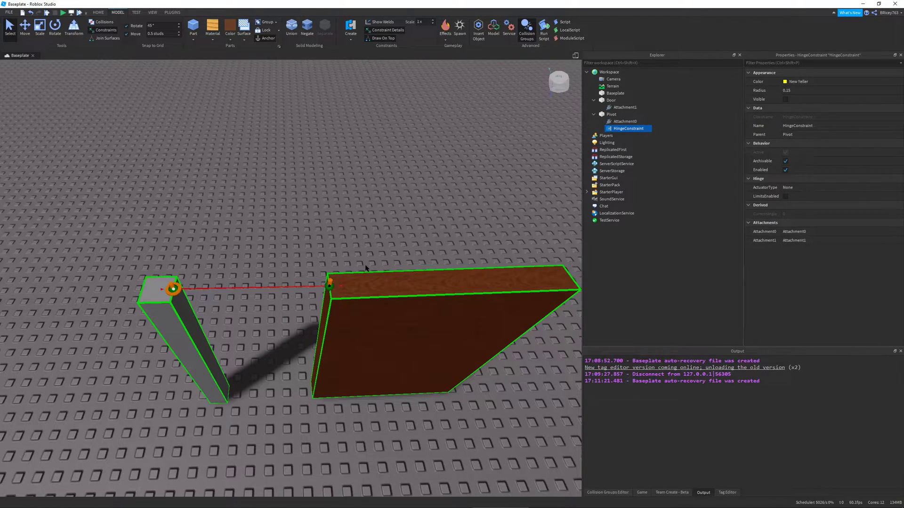
right_click_drag(366, 247, 367, 247)
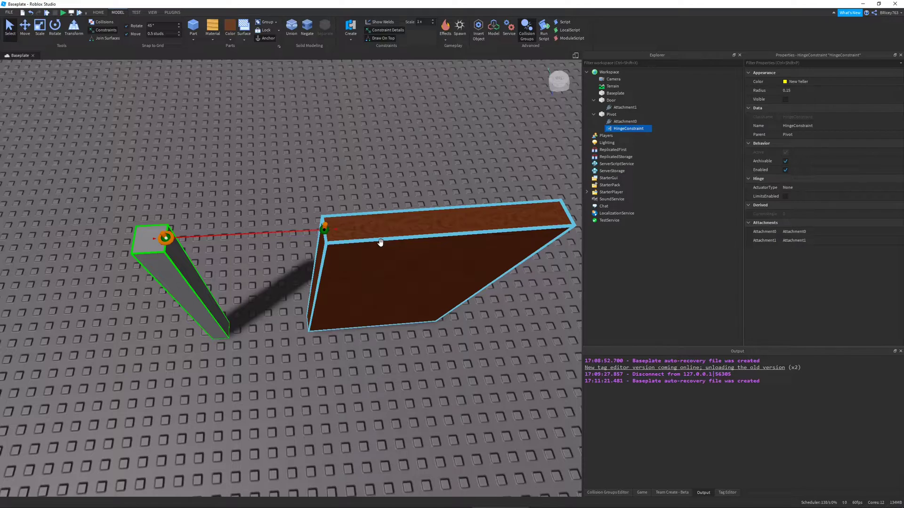
Step: Move the Door part along its width against the Pivot so that the two hinge attachments meet
left_click(343, 260)
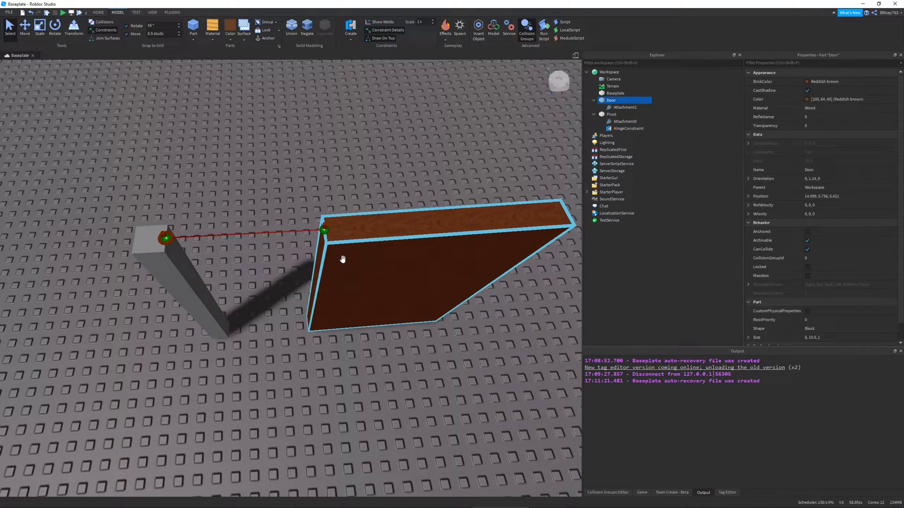
mouse_move(256, 233)
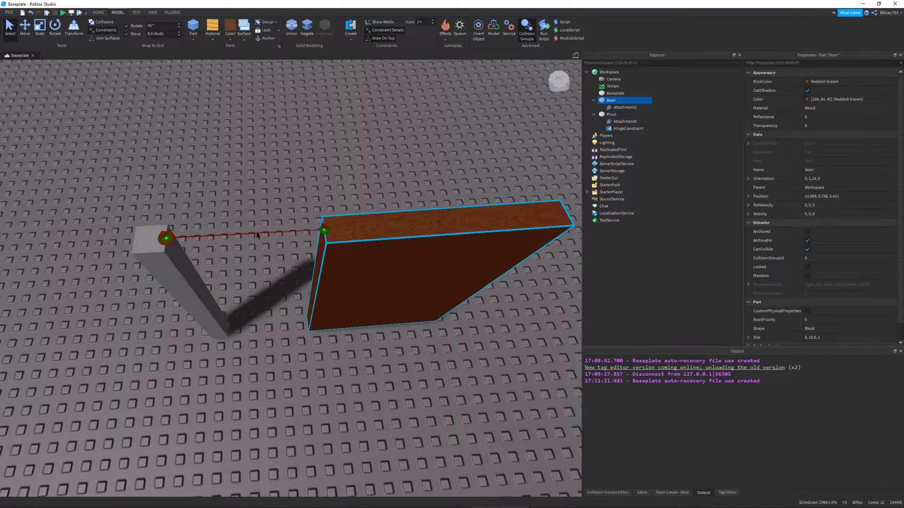
right_click_drag(371, 322, 356, 319)
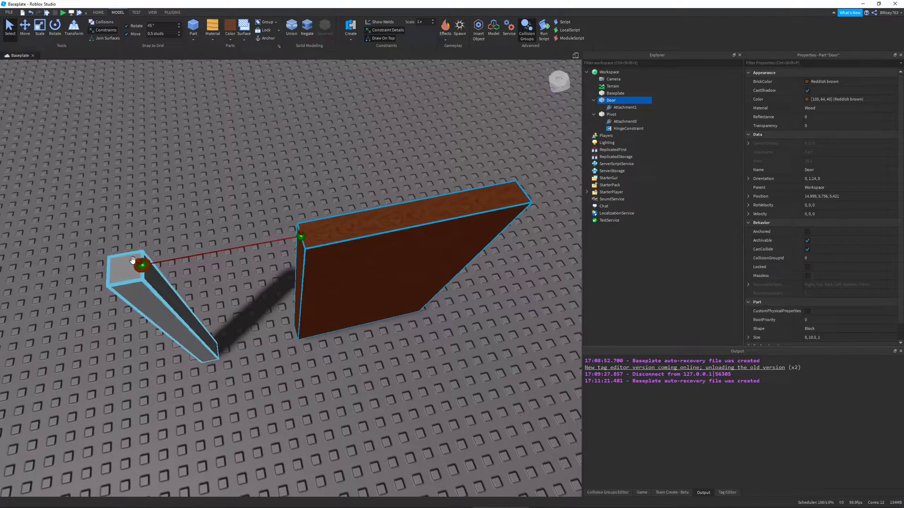
key("ctrl+2")
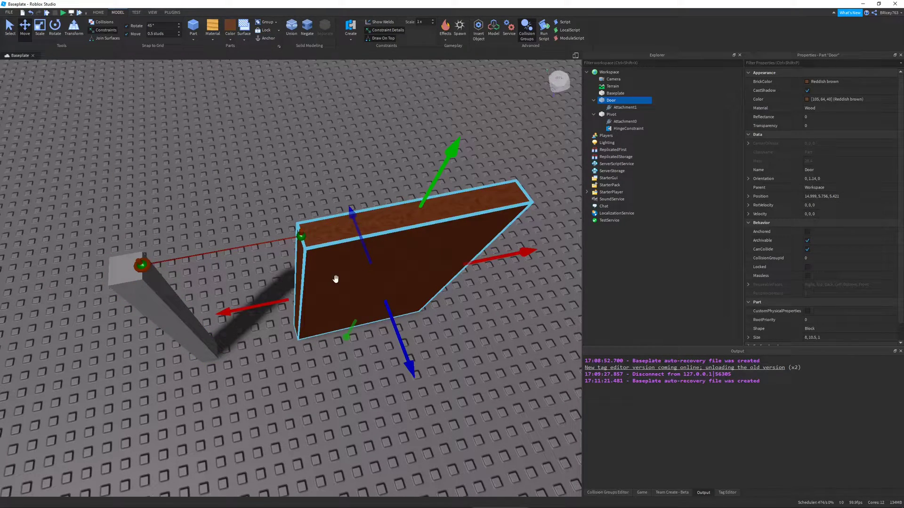
left_click_drag(267, 304, 157, 326)
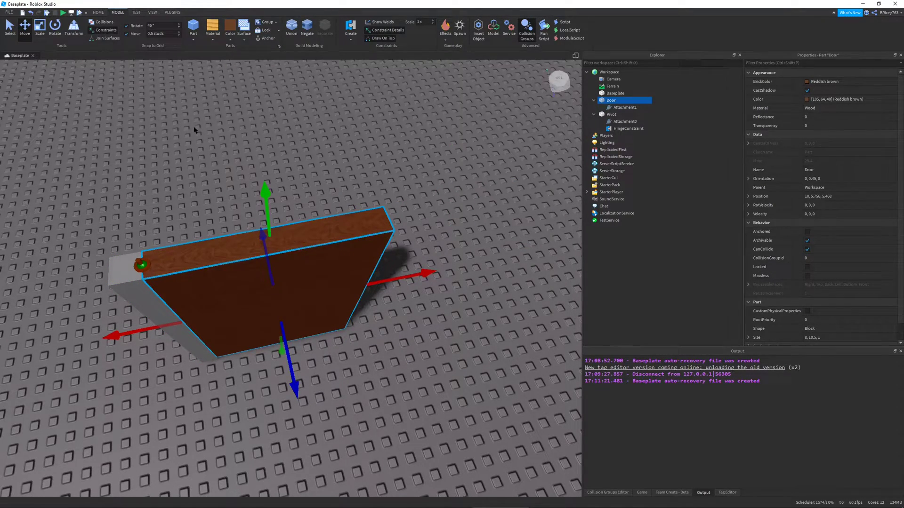
right_click_drag(335, 246, 334, 246)
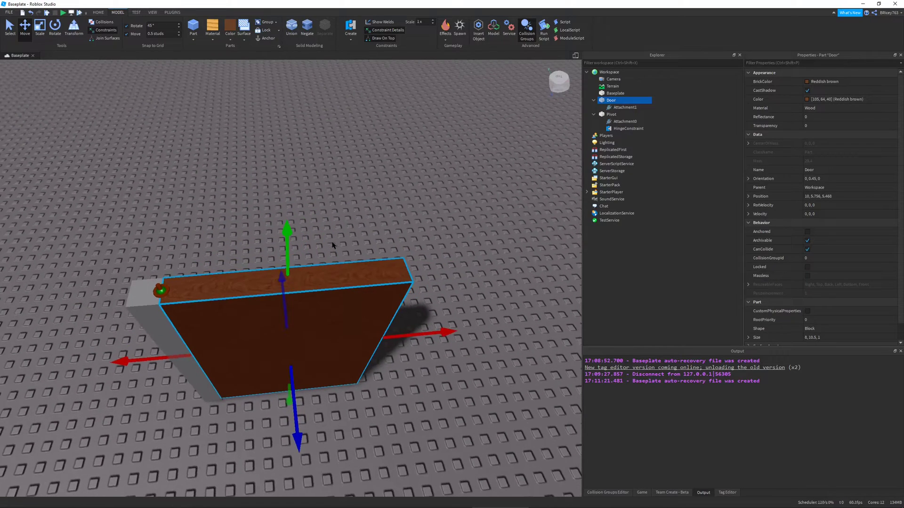
Step: Play-test the place, walk the character into the door from different sides to swing it on its hinge, and stop the test
left_click(47, 13)
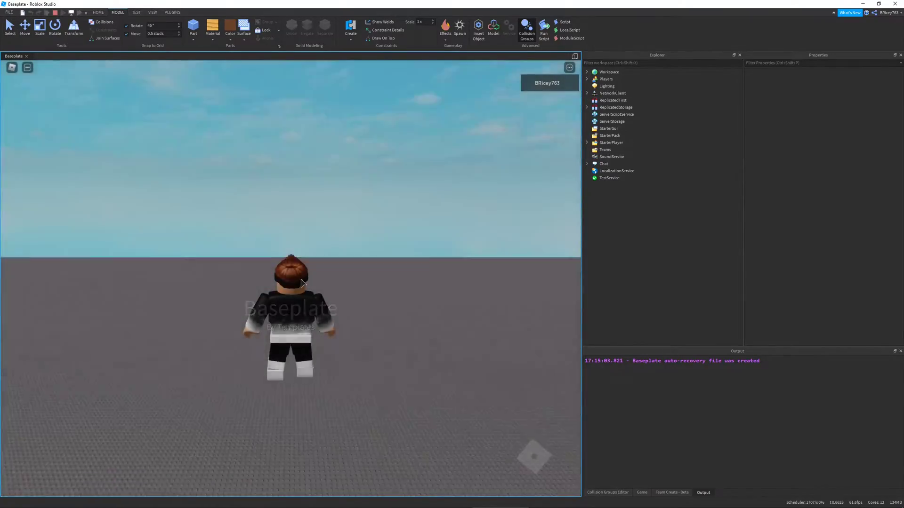
key("a")
mouse_move(300, 279)
right_mouse_down()
mouse_move(278, 271)
mouse_move(302, 282)
right_mouse_up()
key("w")
key("space")
key("a")
key("d")
key("s")
key("w")
key("s")
key("s")
key("d")
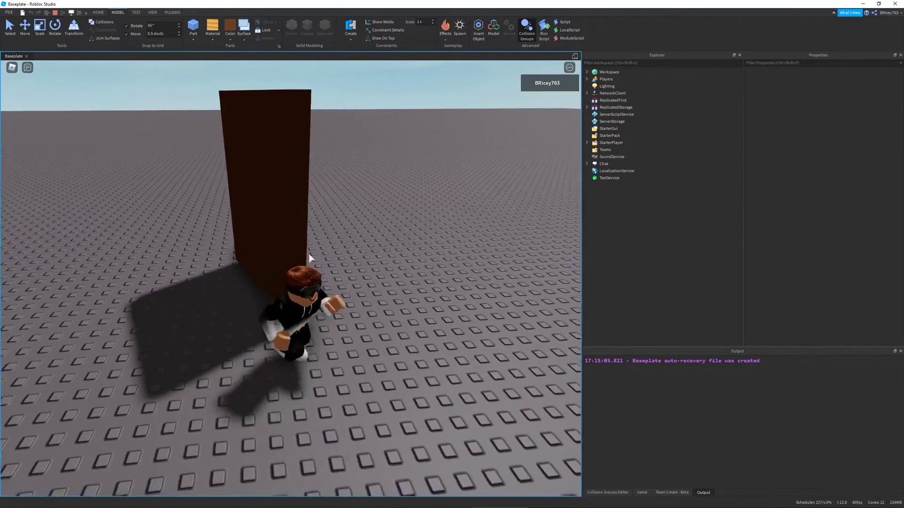
key("d")
key("a")
key("d")
key("s")
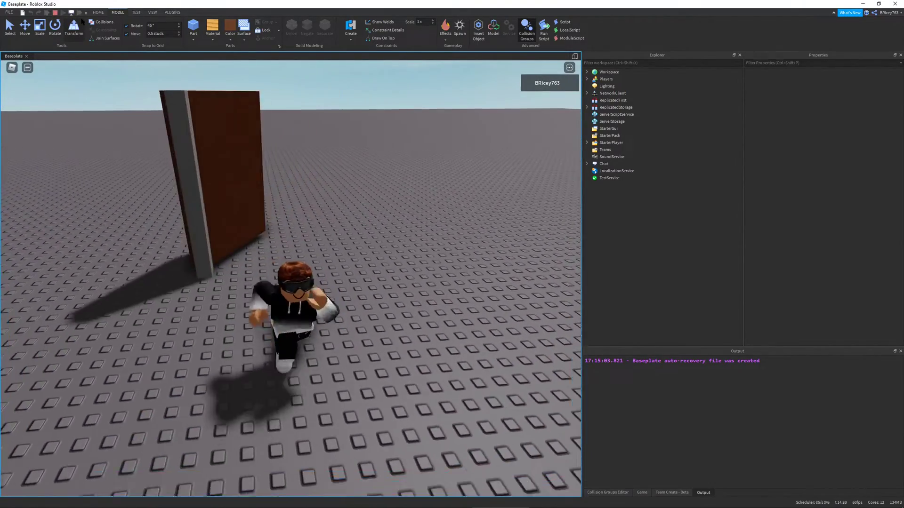
key("a")
key("w")
right_click_drag(334, 258, 334, 258)
key("a")
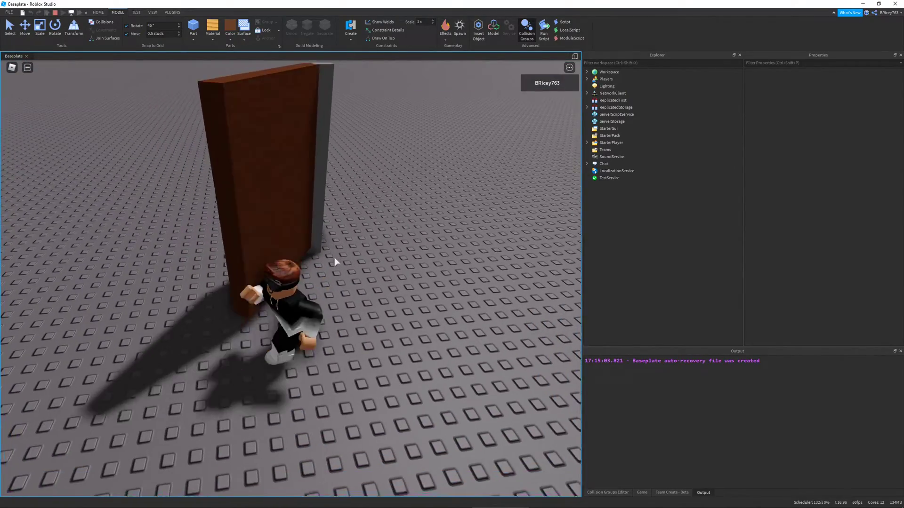
key("s")
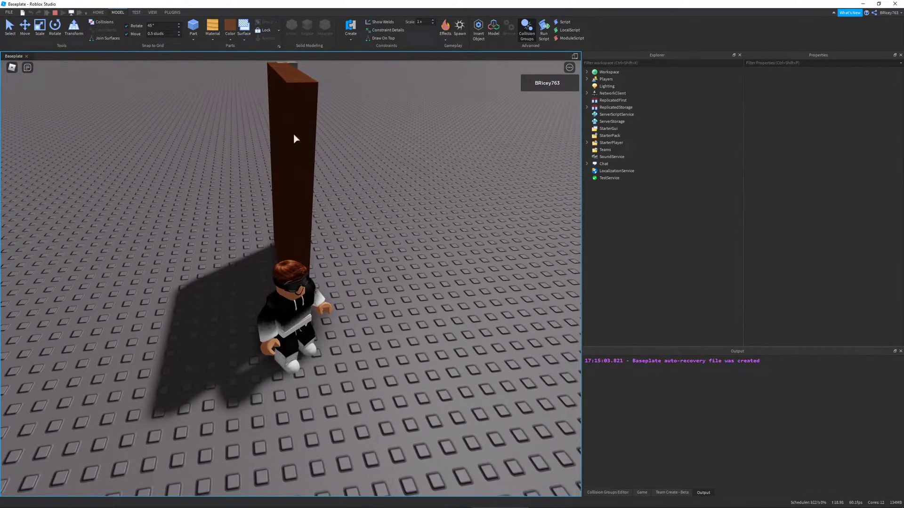
key("d")
key("w")
key("a")
key("s")
key("d")
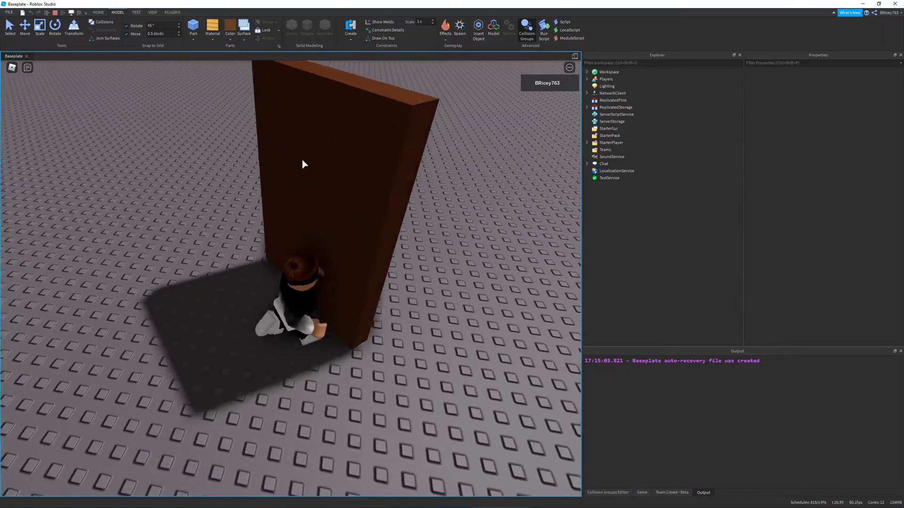
key("s")
left_click(55, 13)
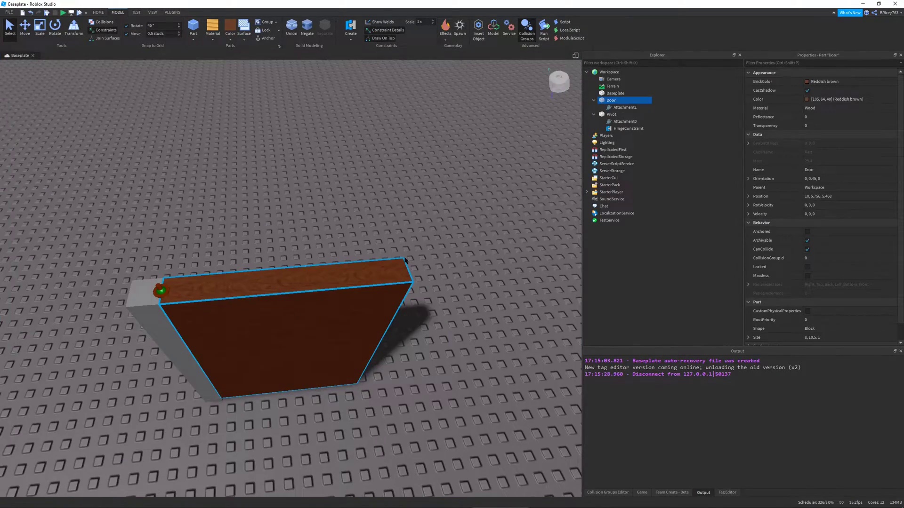
Step: Examine the hinge's two attachments, Attachment0 on the Pivot and Attachment1 on the Door, and the direction of their axes
key("f")
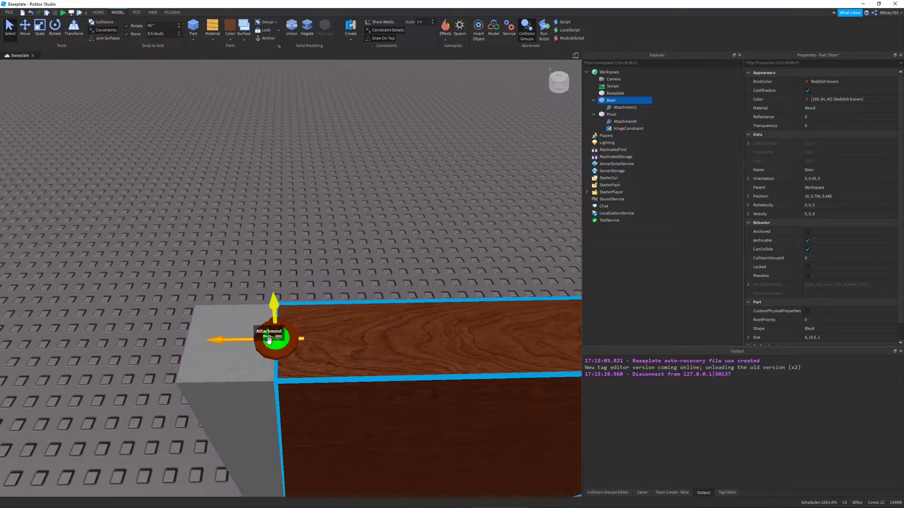
right_click_drag(277, 334, 278, 335)
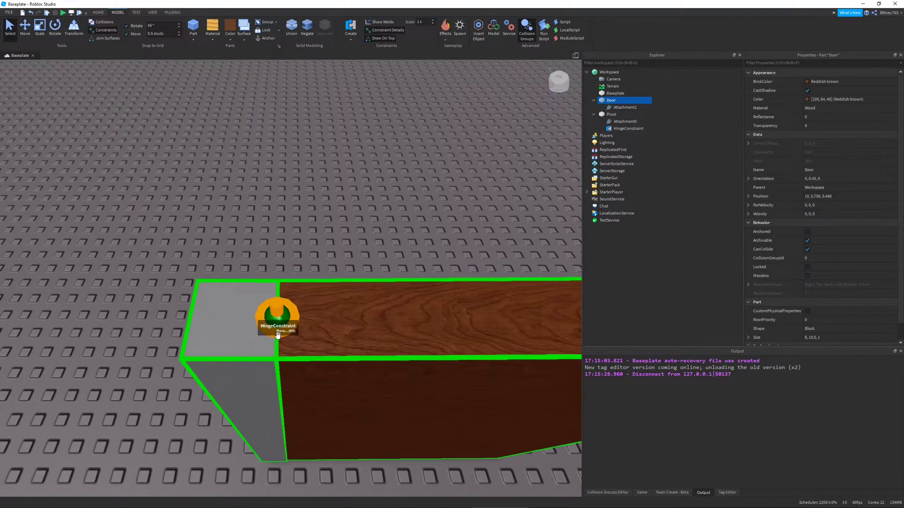
scroll(277, 334, "down", 3)
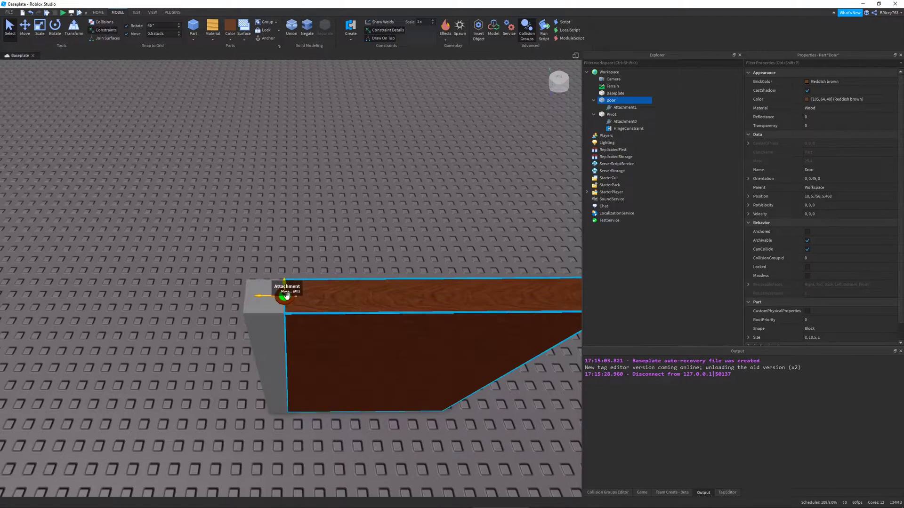
left_click(625, 121)
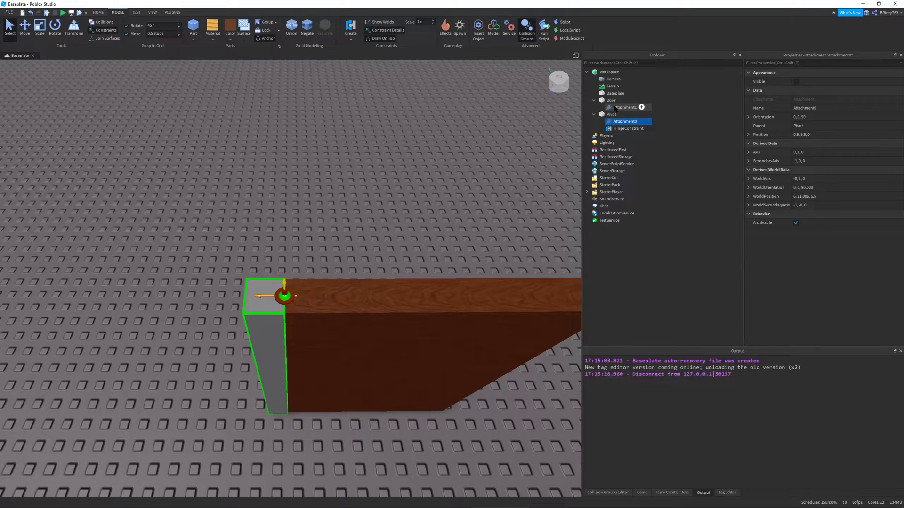
right_click_drag(405, 327, 406, 328)
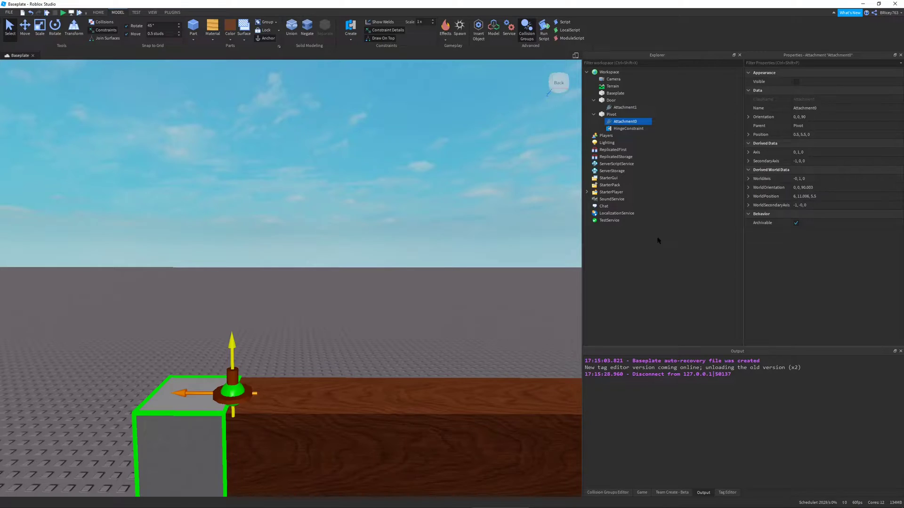
left_click(625, 108)
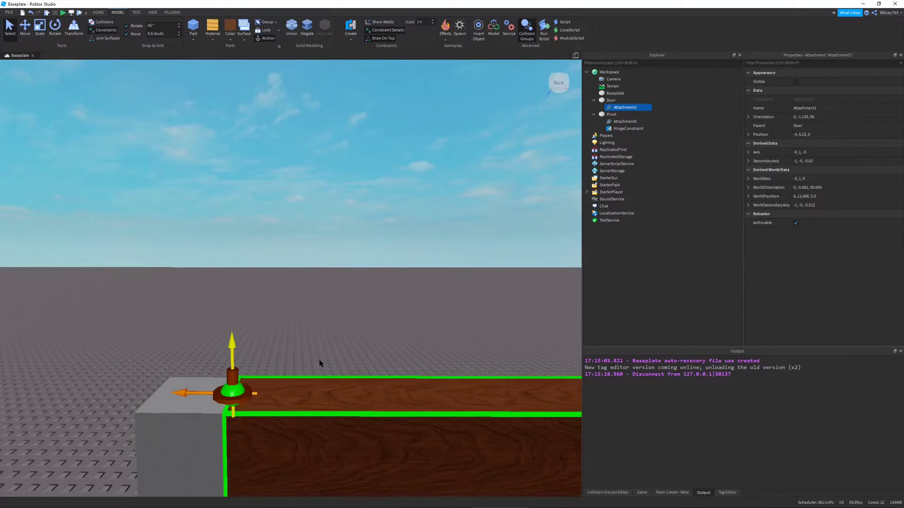
right_click_drag(314, 283, 347, 301)
scroll(337, 401, "down", 3)
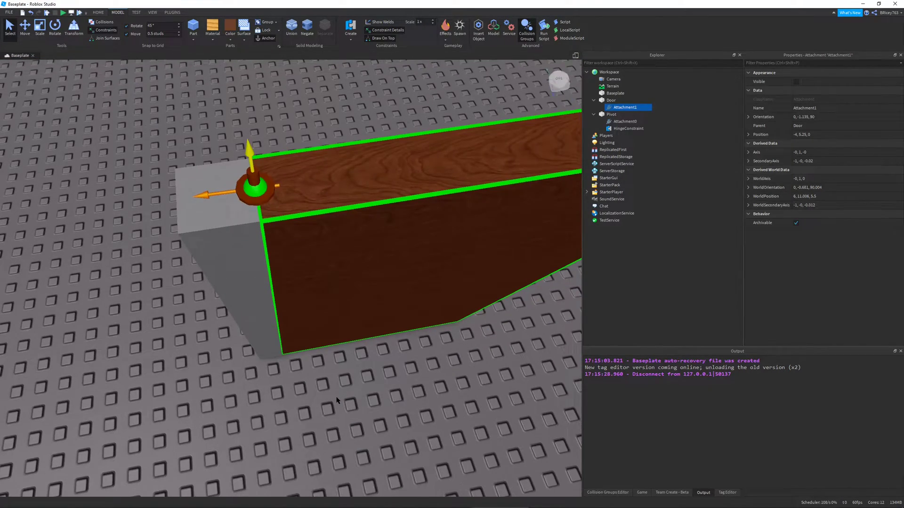
scroll(346, 377, "down", 3)
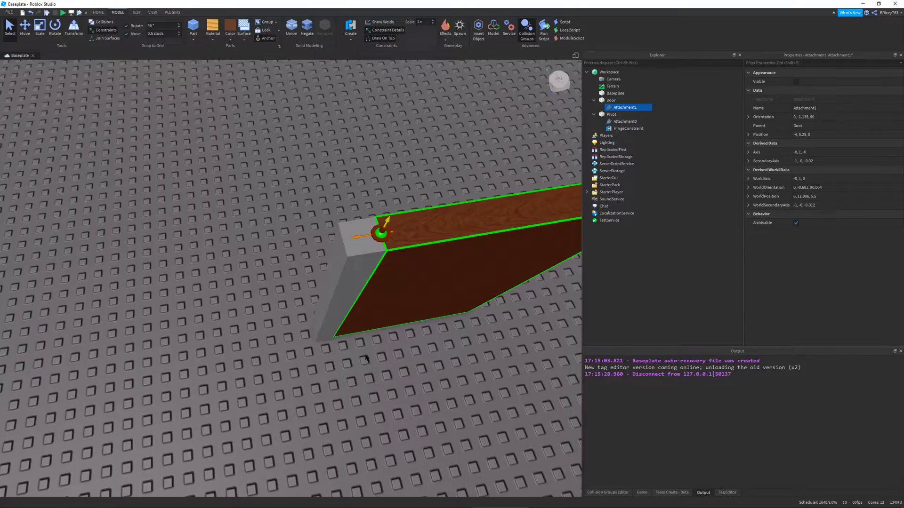
right_click_drag(366, 357, 346, 366)
scroll(369, 355, "down", 3)
key("q")
scroll(345, 366, "down", 2)
scroll(346, 366, "down", 3)
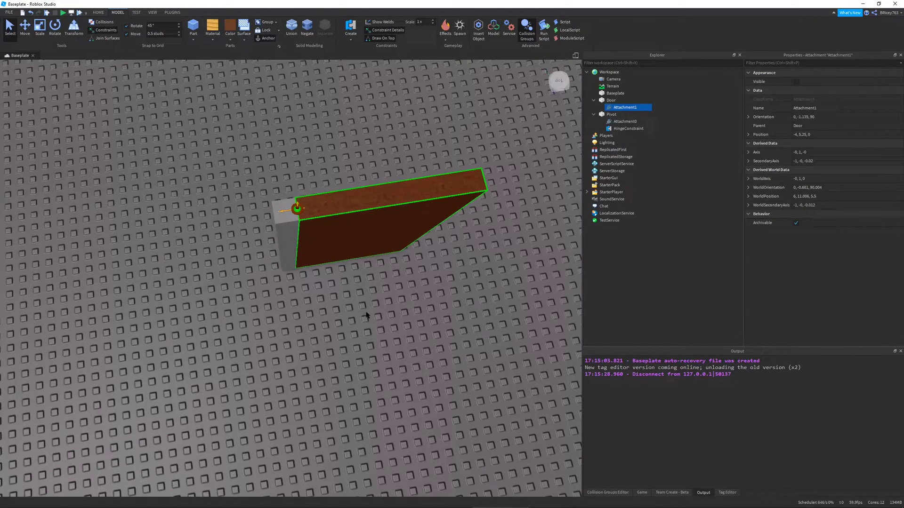
right_click_drag(425, 350, 425, 359)
scroll(426, 359, "up", 3)
scroll(407, 326, "up", 5)
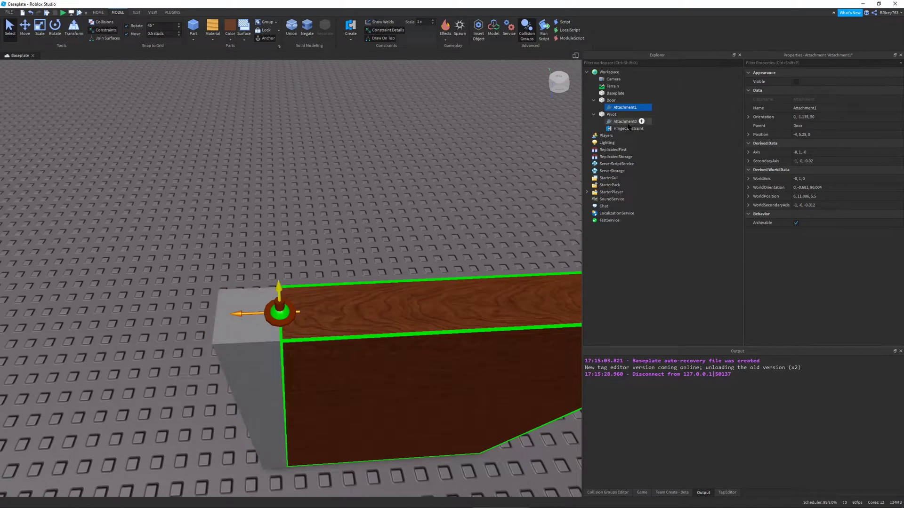
Step: Enable limits on the HingeConstraint and view its angle range from above the Pivot
left_click(626, 128)
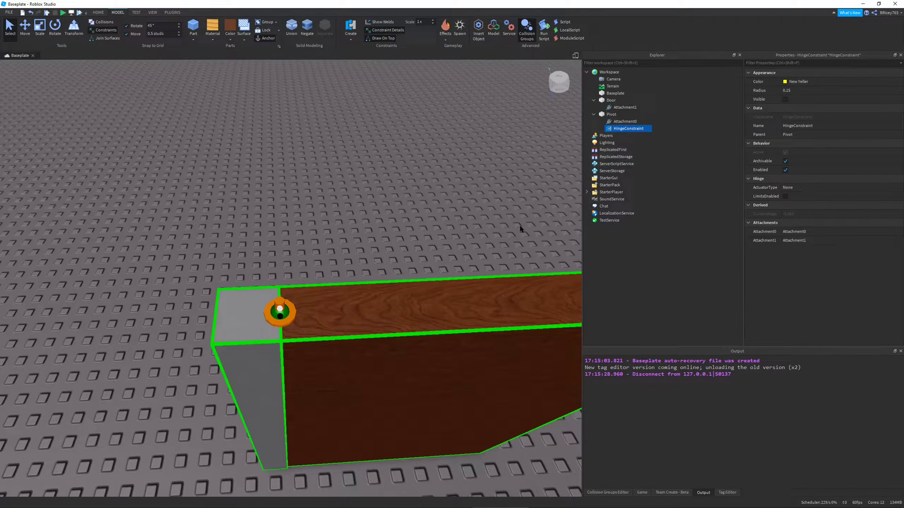
scroll(466, 228, "down", 2)
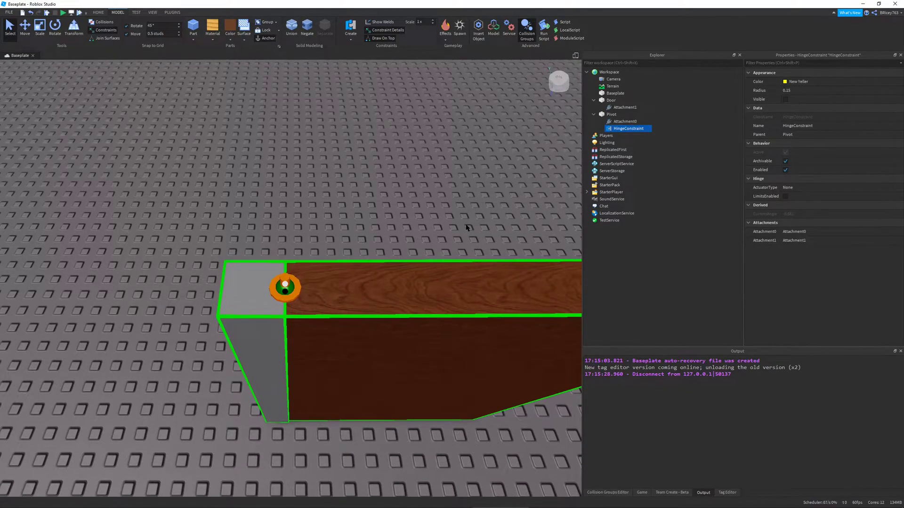
scroll(466, 227, "down", 4)
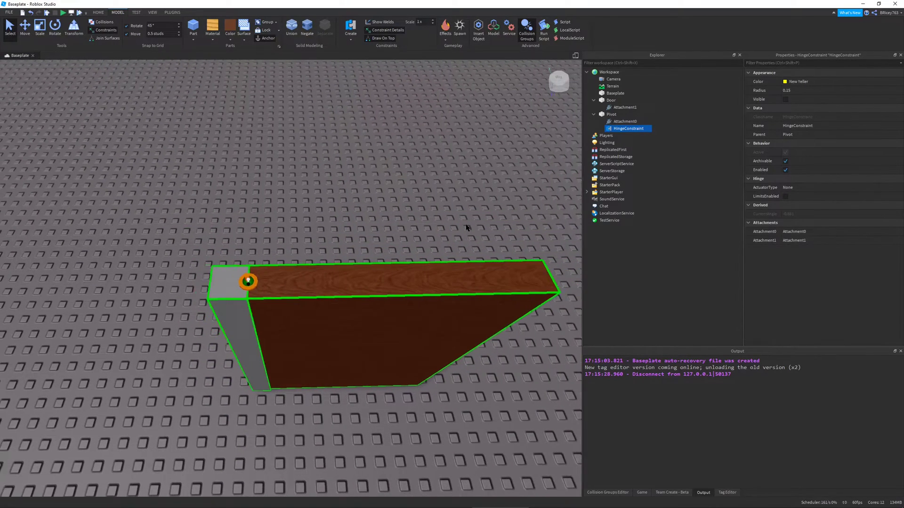
key("a")
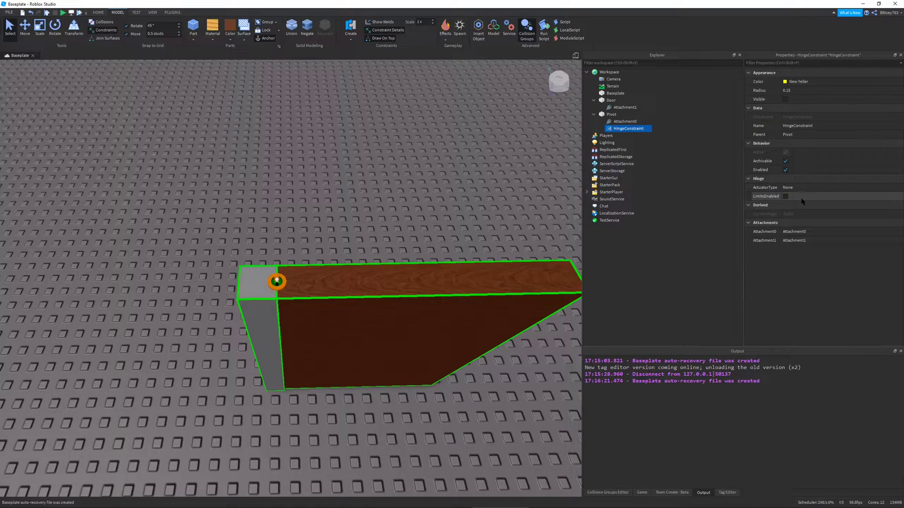
left_click(801, 199)
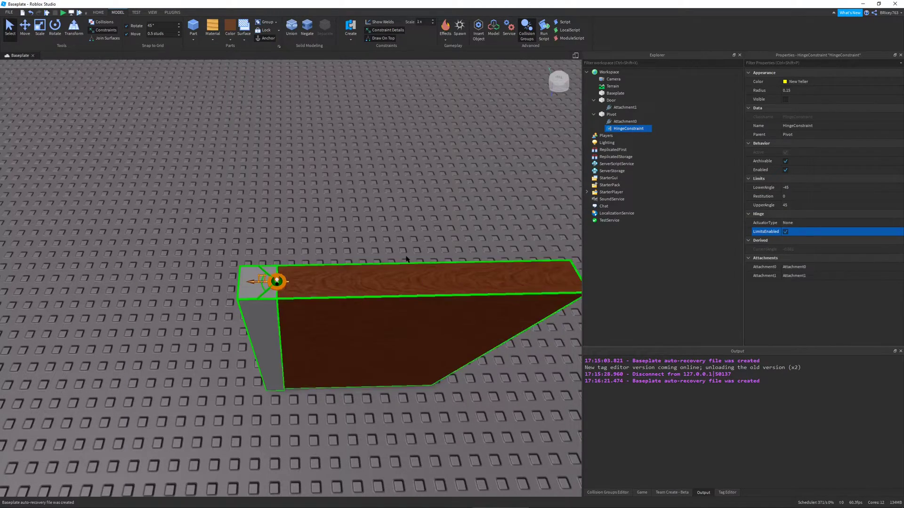
right_click_drag(407, 259, 408, 257)
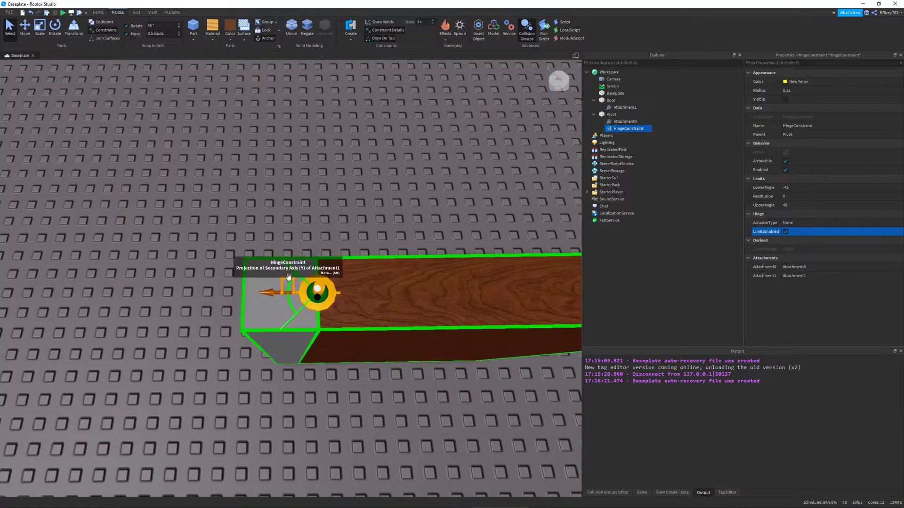
Step: Play-test the place, walk the character against the door to check the hinge's swing limits, and stop the test
left_click(47, 12)
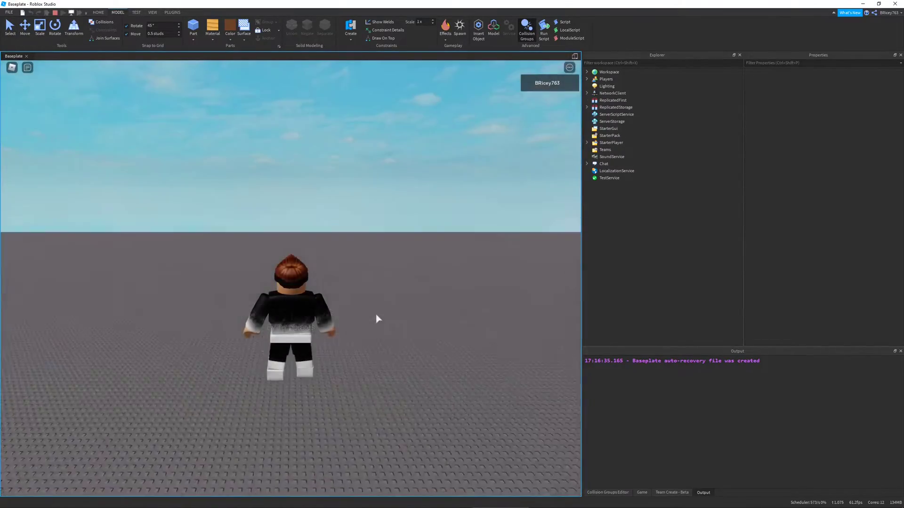
key("w")
right_click_drag(368, 295, 368, 296)
key("space")
key("space")
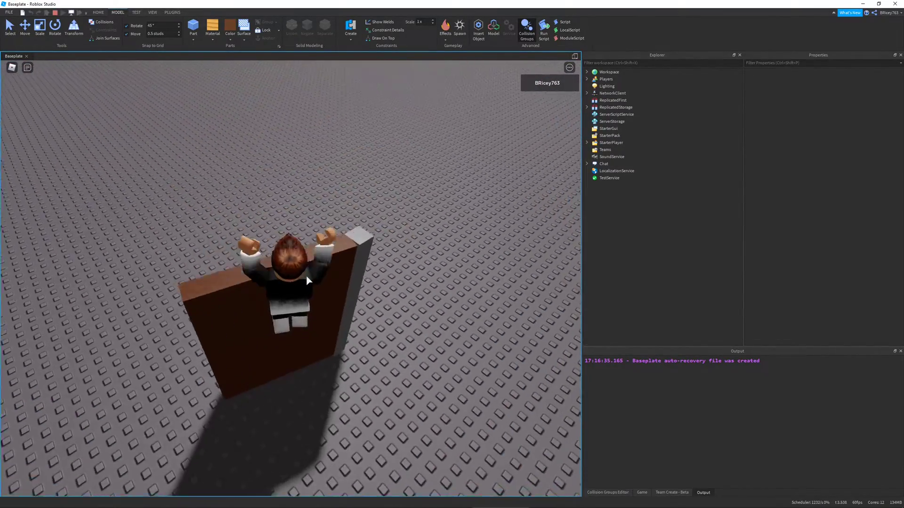
key("space")
key("a")
right_click_drag(306, 281, 306, 281)
key("w")
key("a")
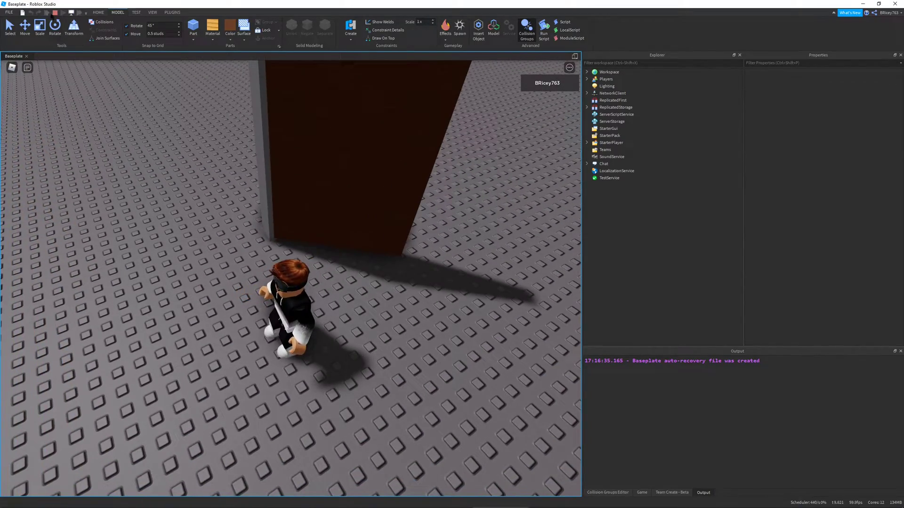
left_click(54, 12)
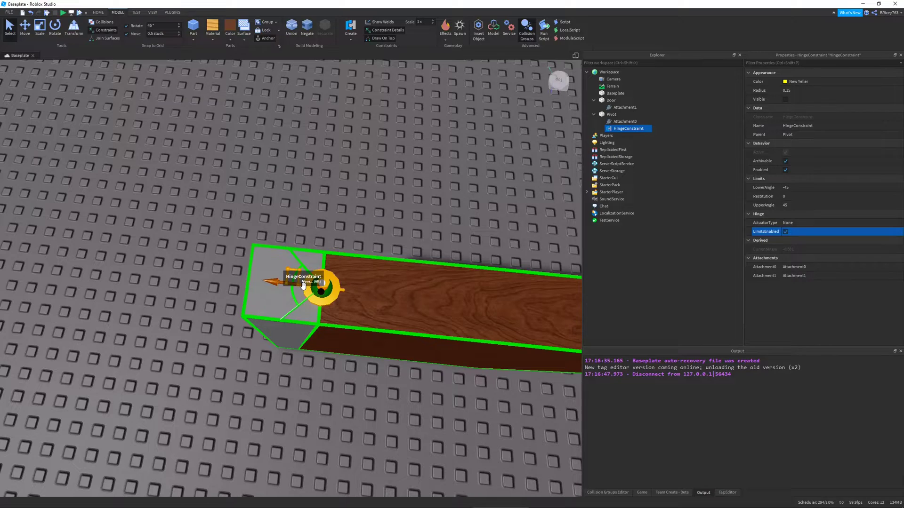
Step: Rotate the Door's Attachment1 180° about the vertical axis so that its secondary axis points along the door
right_click_drag(302, 285, 333, 296)
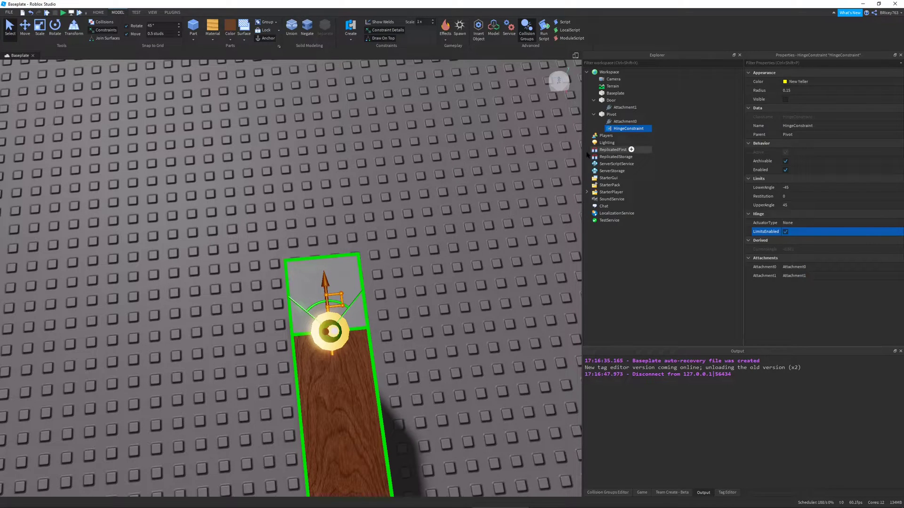
left_click(610, 124)
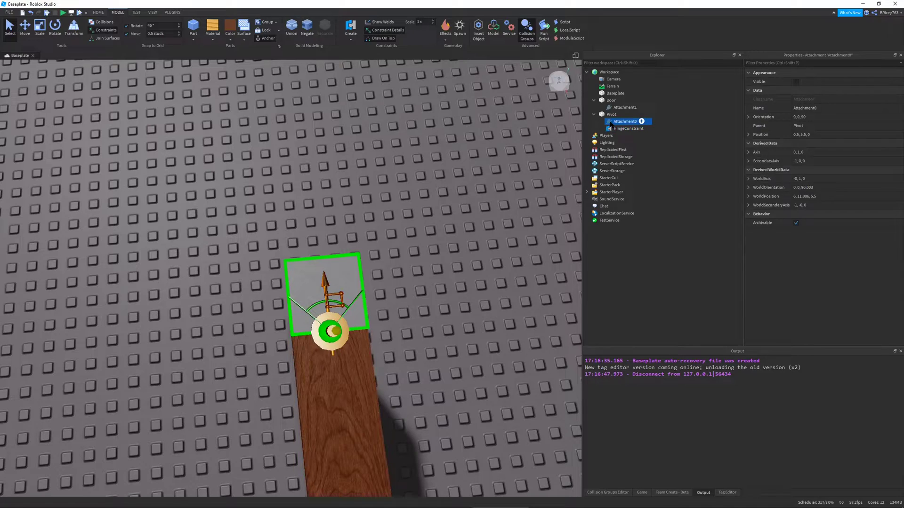
left_click(612, 108)
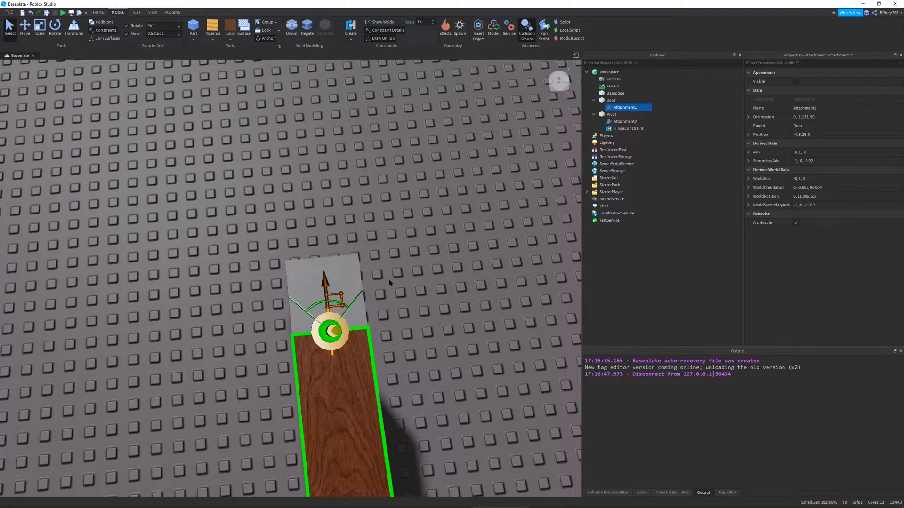
right_click_drag(384, 281, 384, 280)
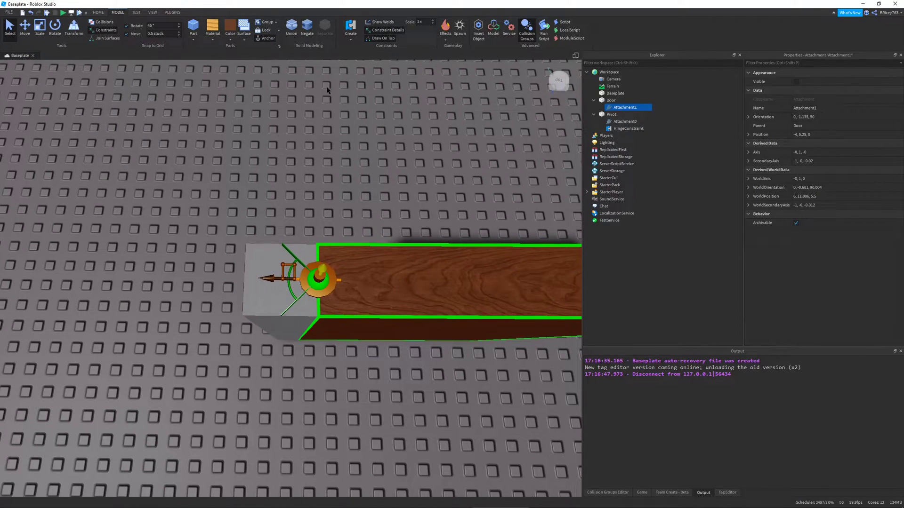
left_click(53, 29)
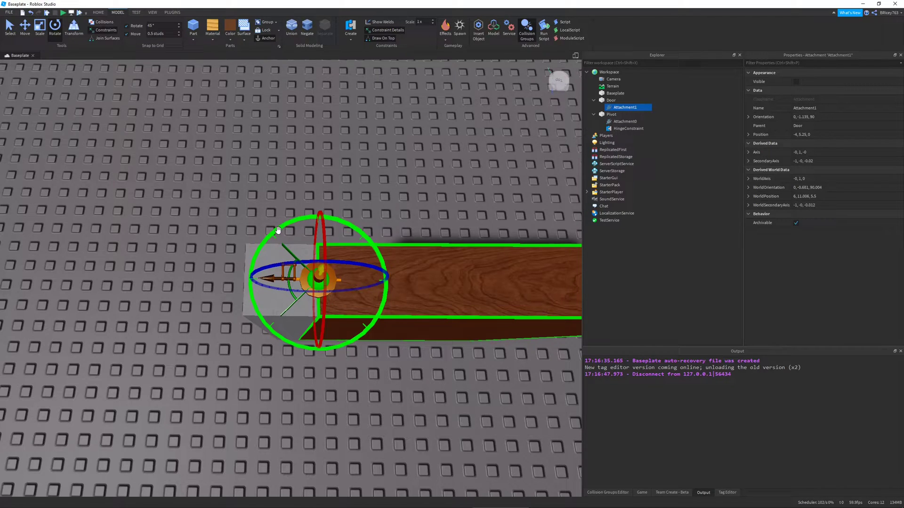
left_click_drag(278, 231, 407, 321)
right_click_drag(424, 306, 528, 245)
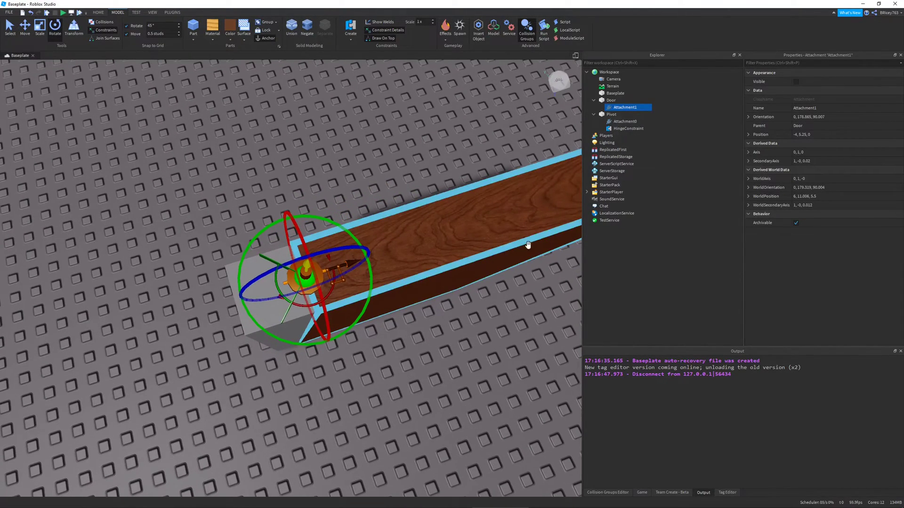
Step: Rotate the Pivot's Attachment0 180° about the vertical axis to match the direction of the Door's attachment
left_click(625, 121)
left_click_drag(236, 268, 367, 293)
right_click_drag(407, 262, 407, 261)
key("d")
key("s")
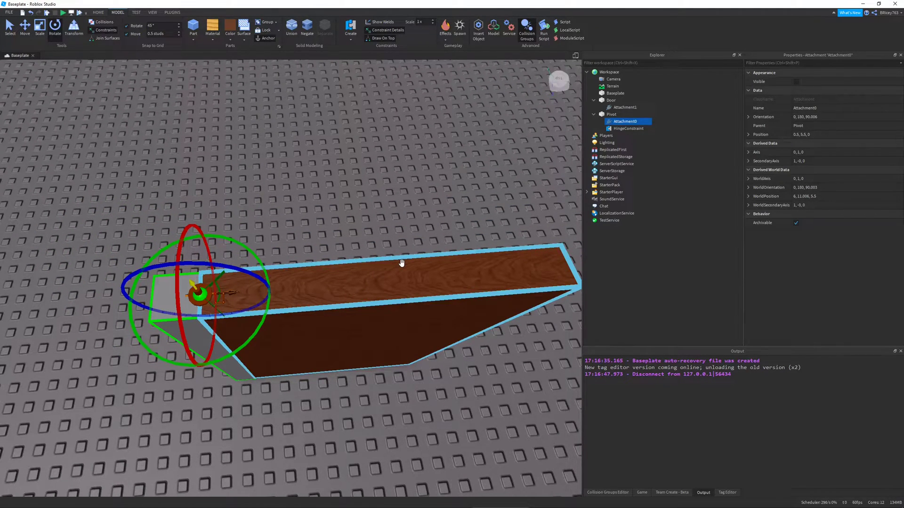
Step: Set the HingeConstraint's LowerAngle to 0 and its UpperAngle to 90
left_click(615, 130)
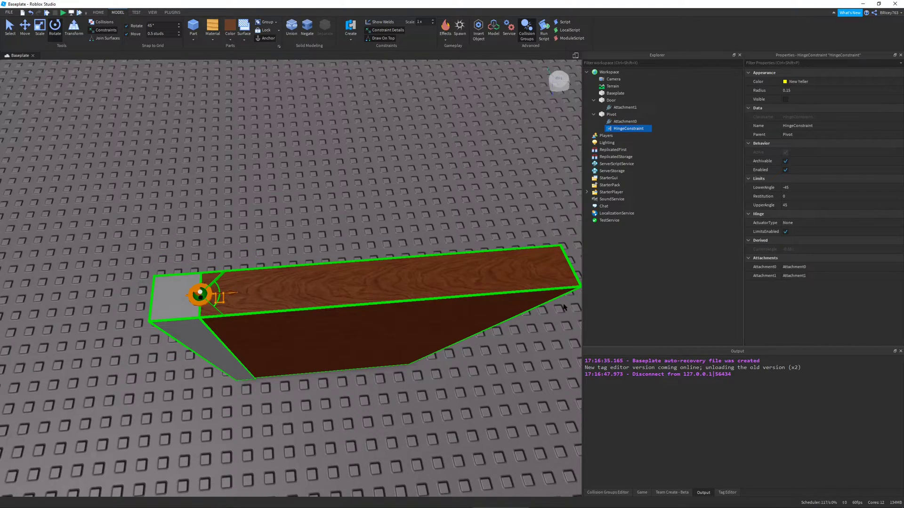
scroll(450, 289, "up", 3)
scroll(449, 289, "up", 2)
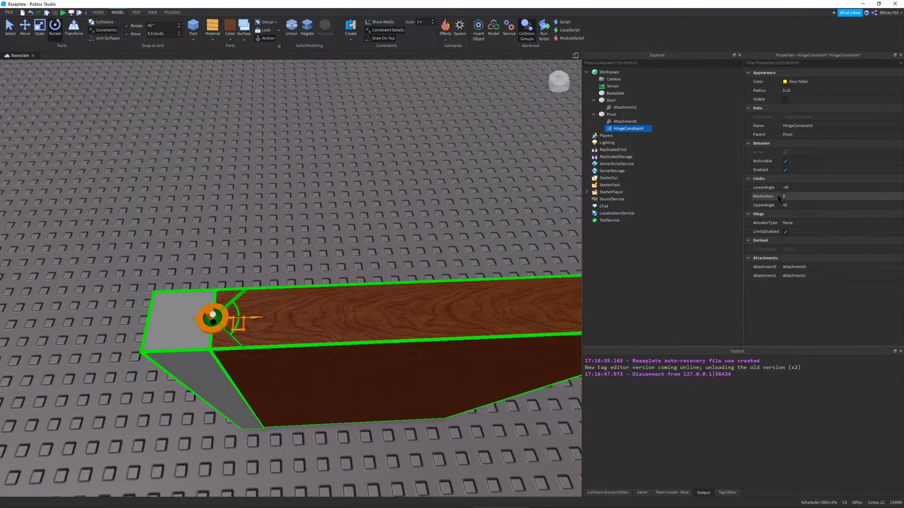
left_click(794, 188)
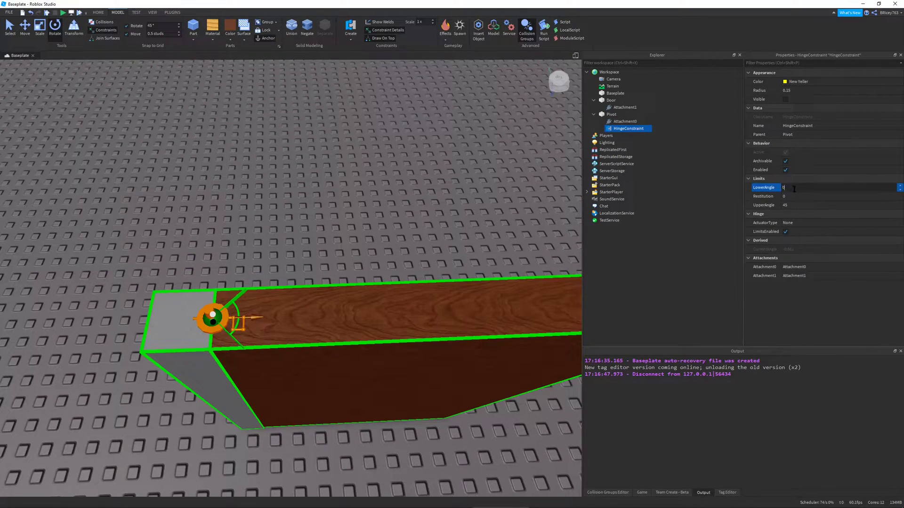
type("0")
left_click(792, 206)
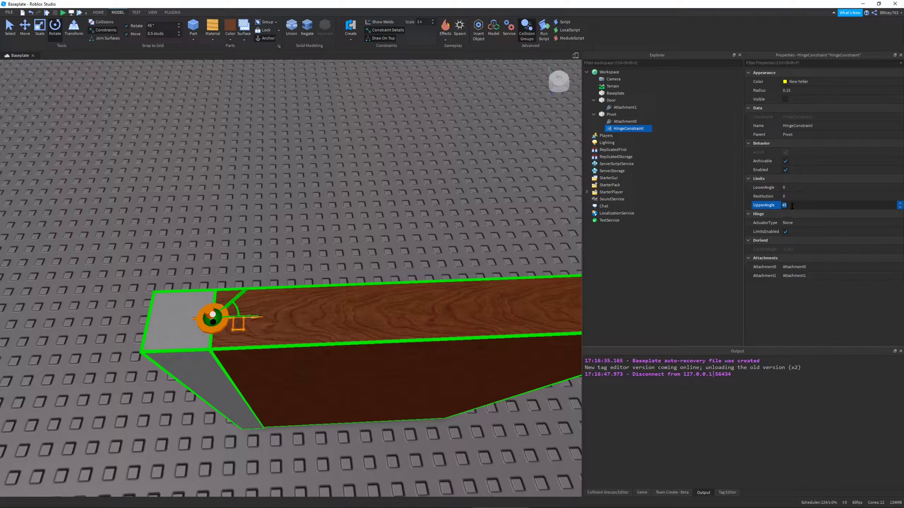
type("90")
key("Return")
scroll(403, 268, "down", 5)
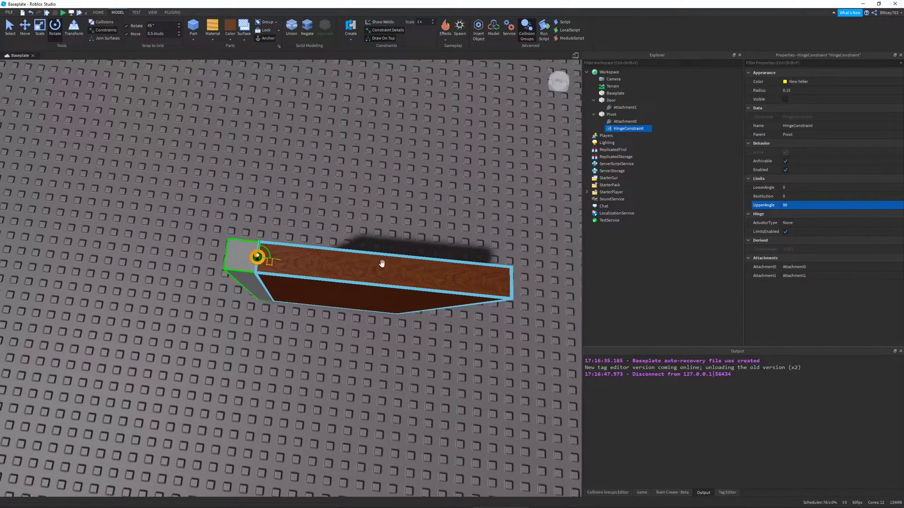
Step: Play-test the 0 to 90 degree limits by pushing the door with the character from both sides, and stop the test
key("F5")
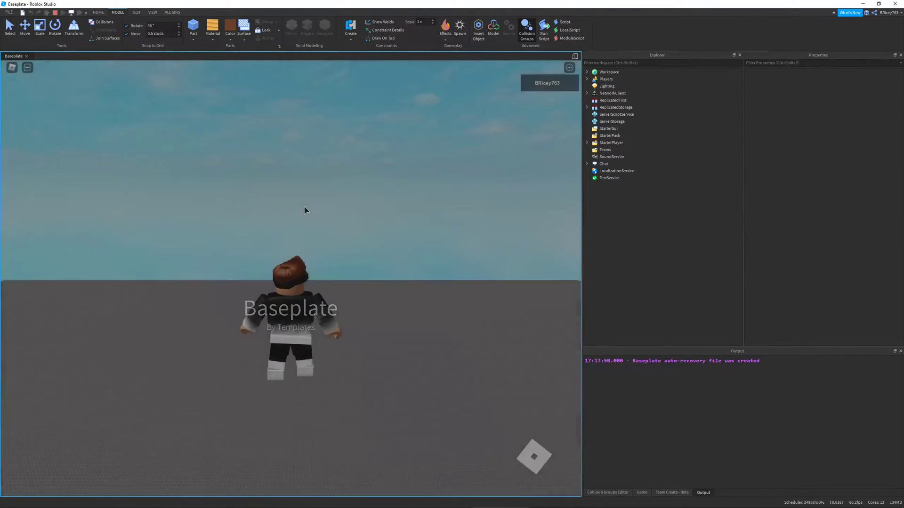
key("w")
right_click_drag(290, 206, 282, 203)
key("w")
key("space")
key("space")
key("w")
key("a")
key("w")
key("w")
key("d")
key("s")
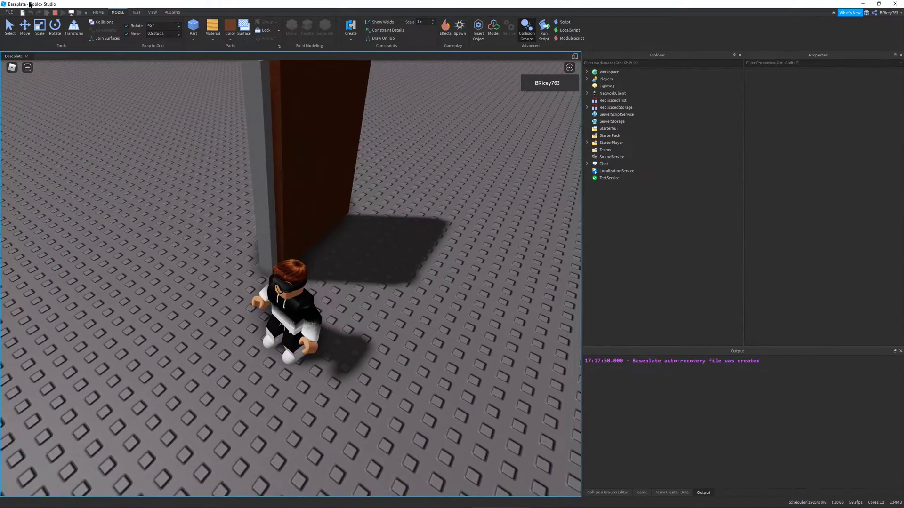
left_click(55, 13)
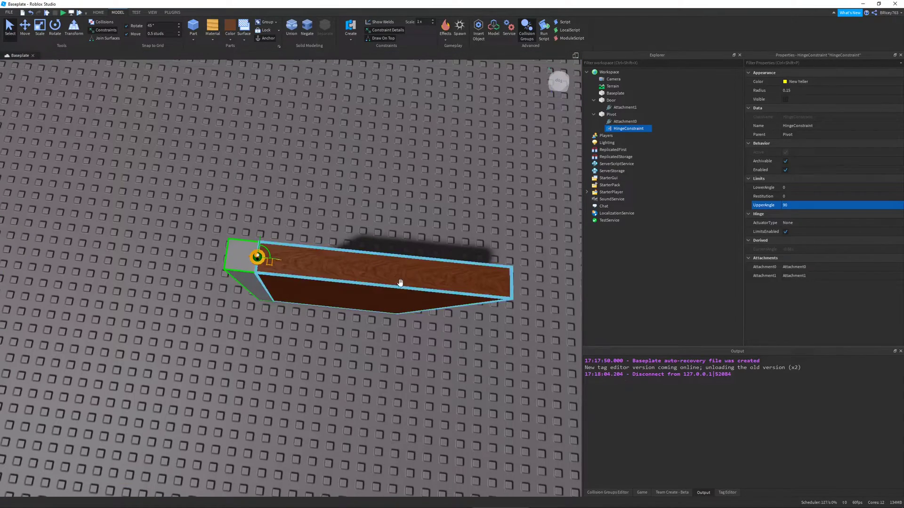
Step: Set the HingeConstraint's ActuatorType to Servo
right_click_drag(429, 365, 429, 368)
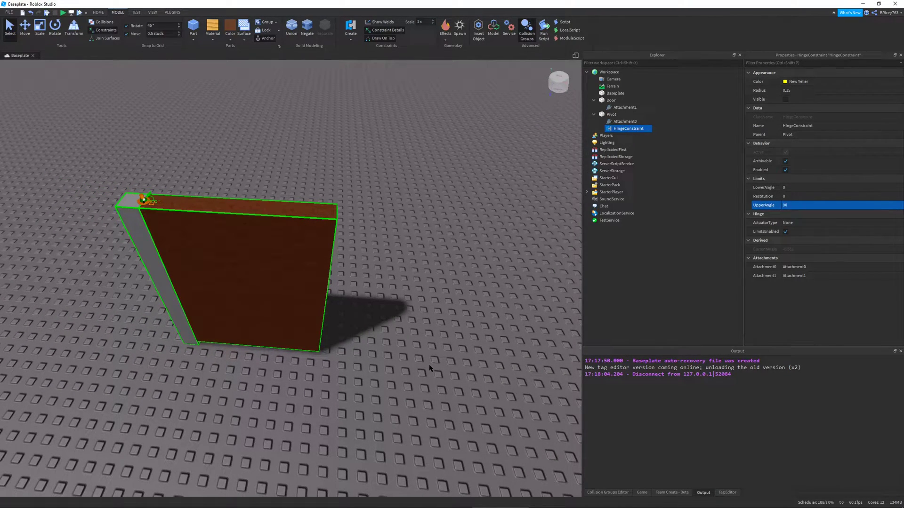
right_click_drag(429, 368, 430, 368)
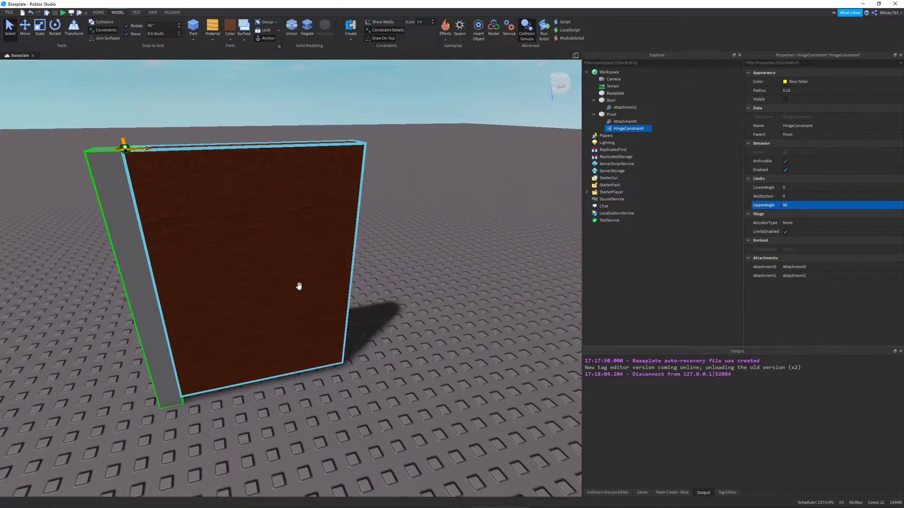
right_click_drag(317, 282, 316, 282)
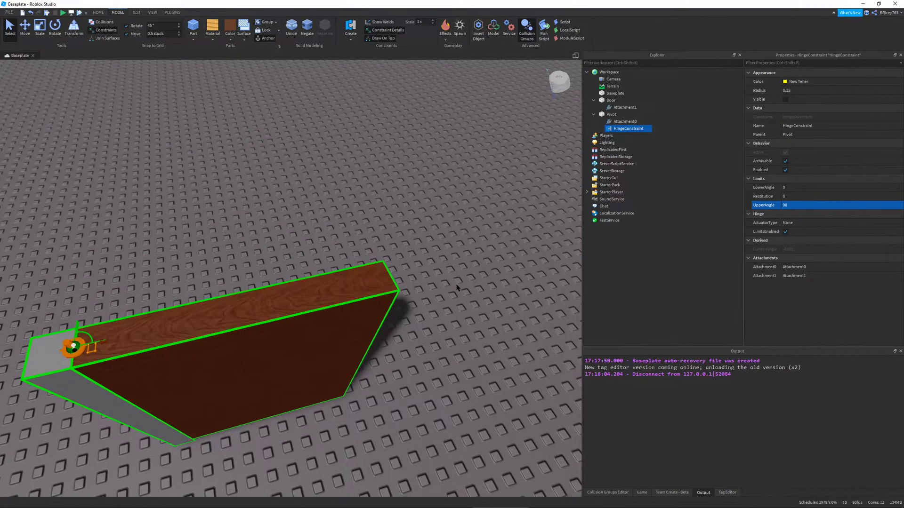
right_click_drag(457, 288, 456, 292)
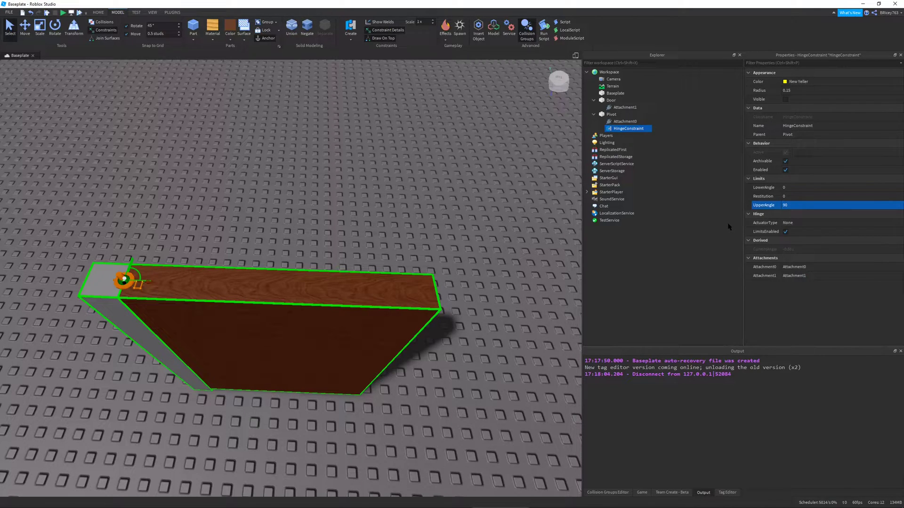
mouse_move(618, 130)
left_click(770, 224)
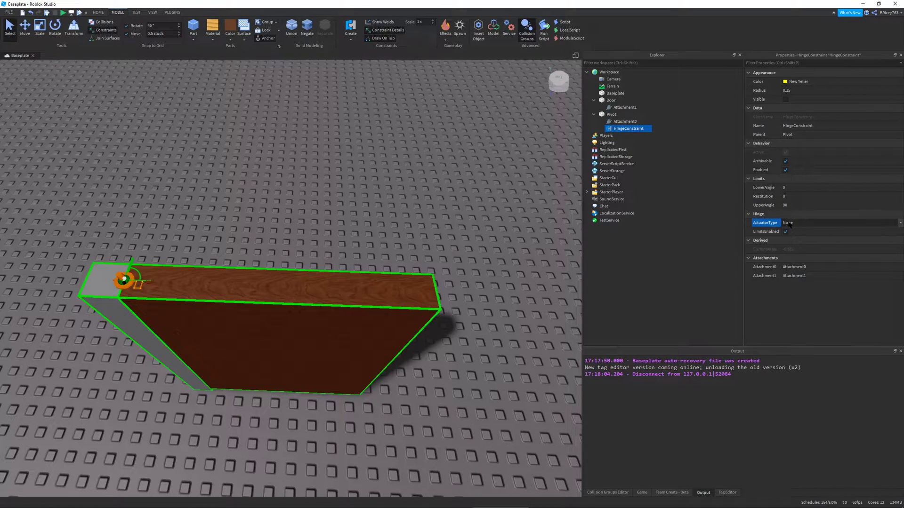
left_click(789, 224)
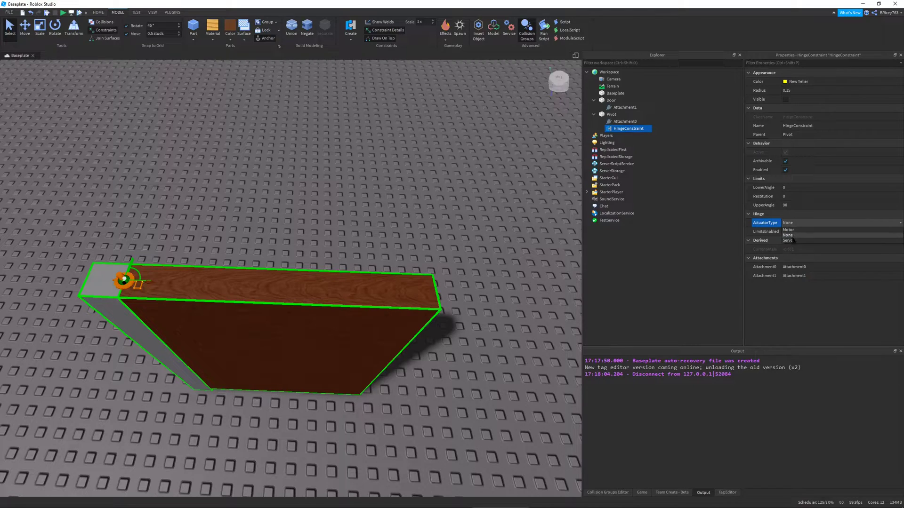
left_click(793, 240)
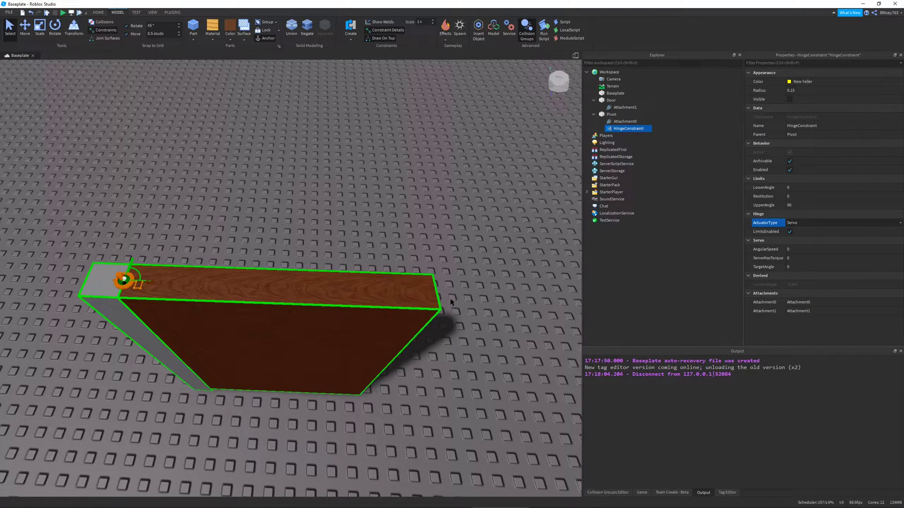
Step: Examine the hinge's secondary axes at the pivot and set the servo's TargetAngle to 90
right_click_drag(466, 312, 464, 329)
key("a")
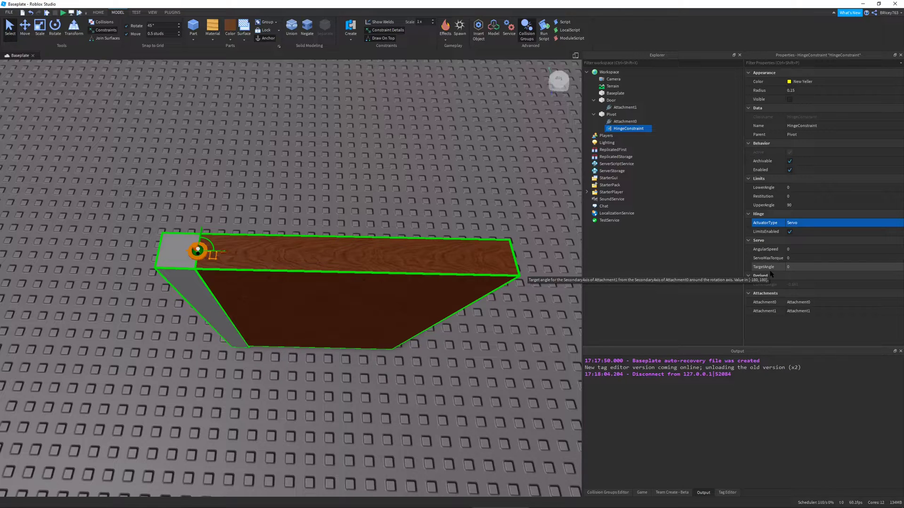
key("w")
right_click_drag(475, 364, 438, 367)
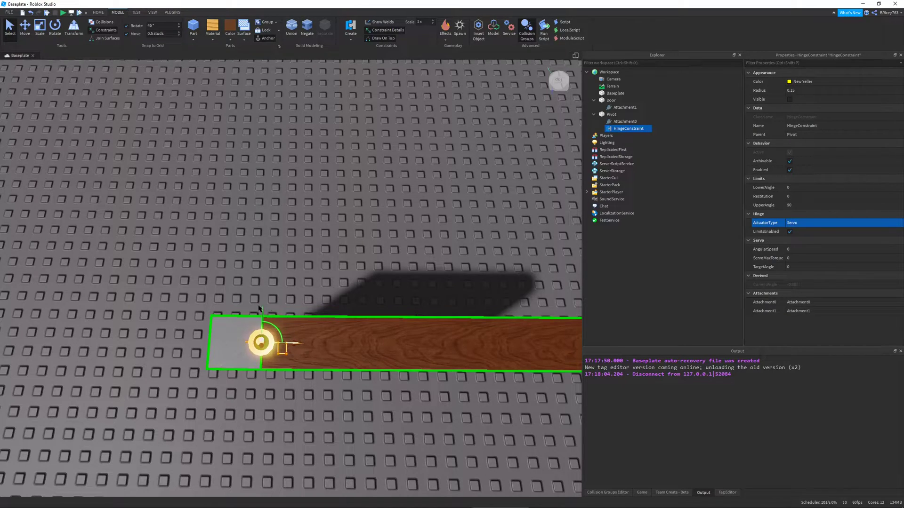
right_click_drag(271, 316, 347, 301)
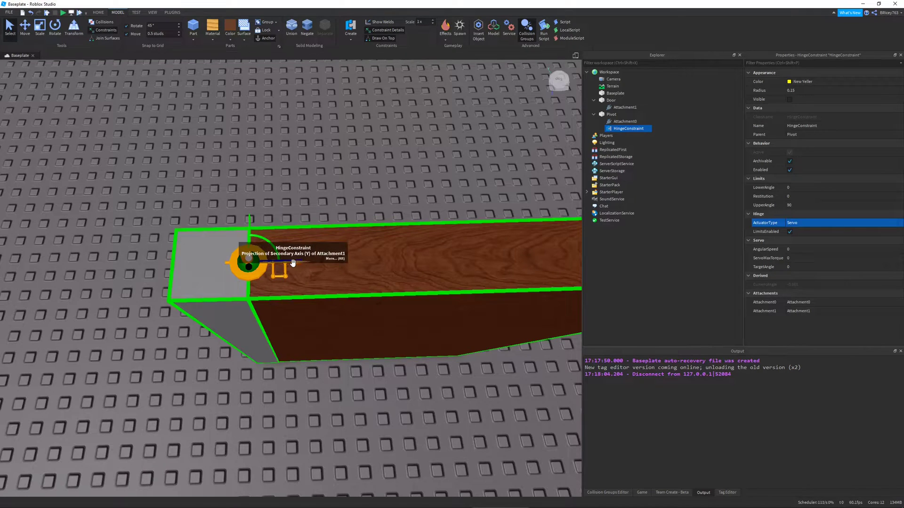
right_click_drag(353, 204, 353, 203)
key("d")
key("s")
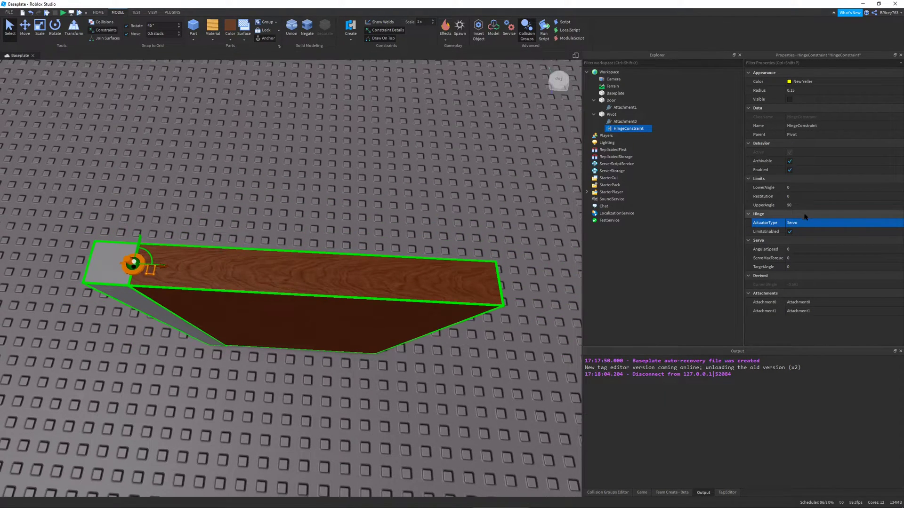
left_click(797, 267)
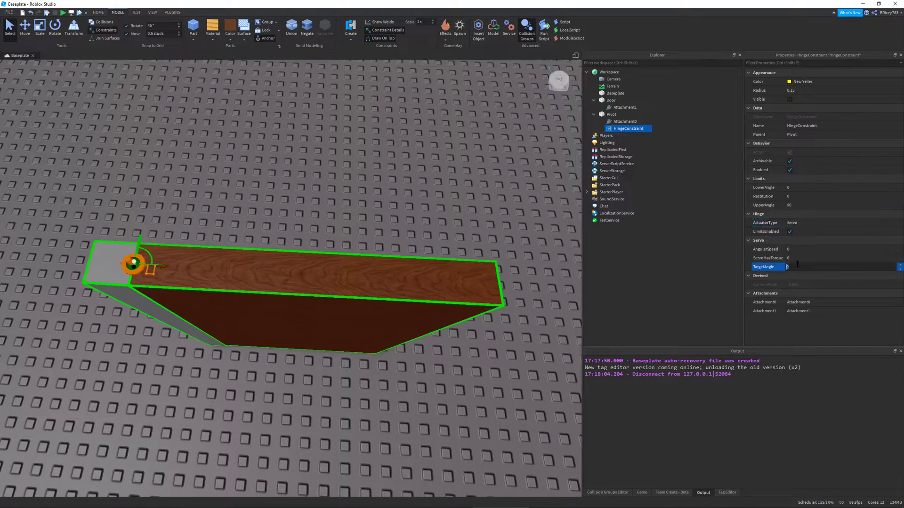
type("90")
key("Return")
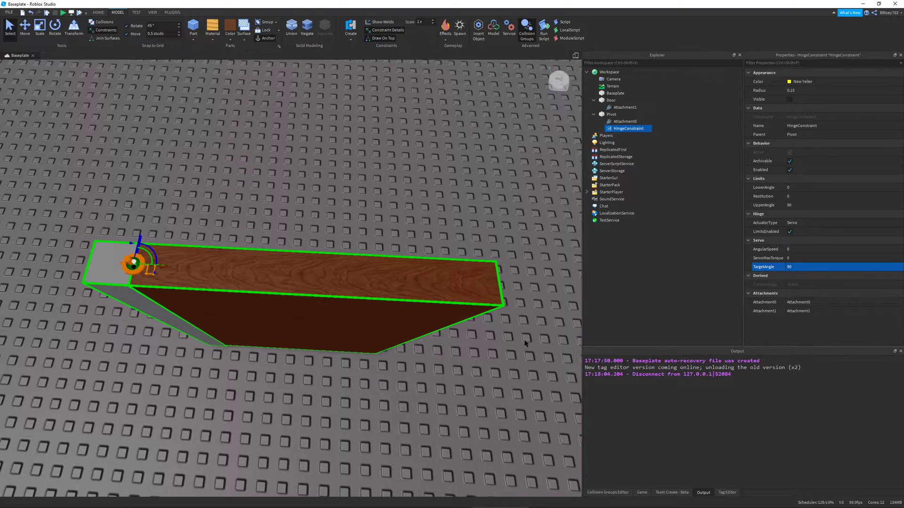
Step: Set the HingeConstraint's servo AngularSpeed to 1000 and its ServoMaxTorque to 2000
key("a")
key("w")
right_click_drag(524, 340, 524, 341)
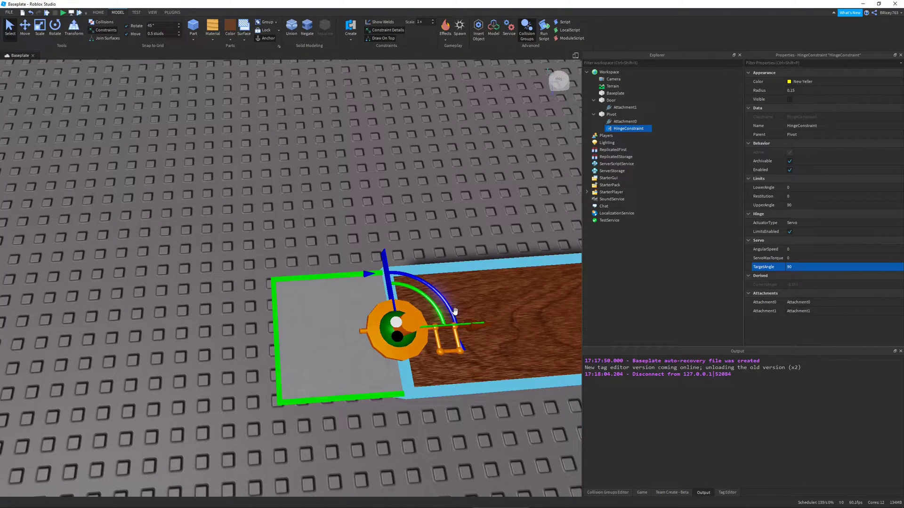
scroll(414, 273, "down", 5)
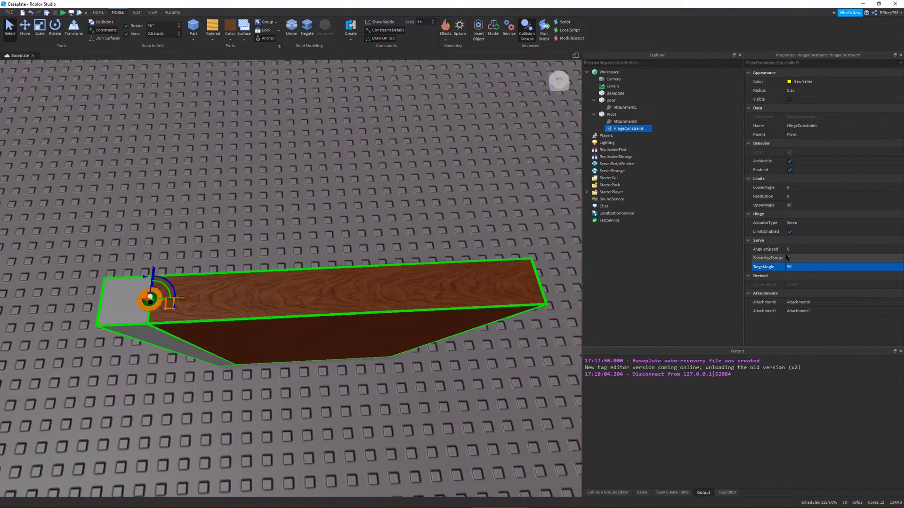
left_click(794, 250)
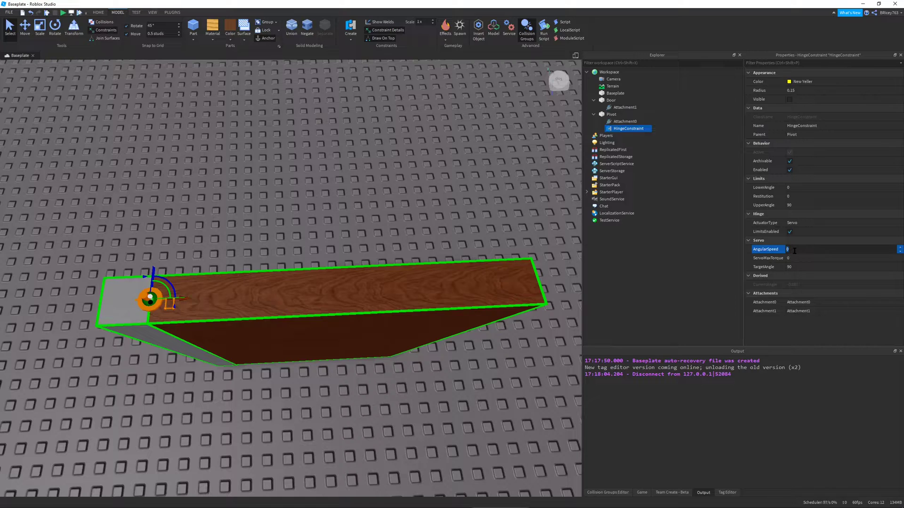
type("1000")
left_click(807, 257)
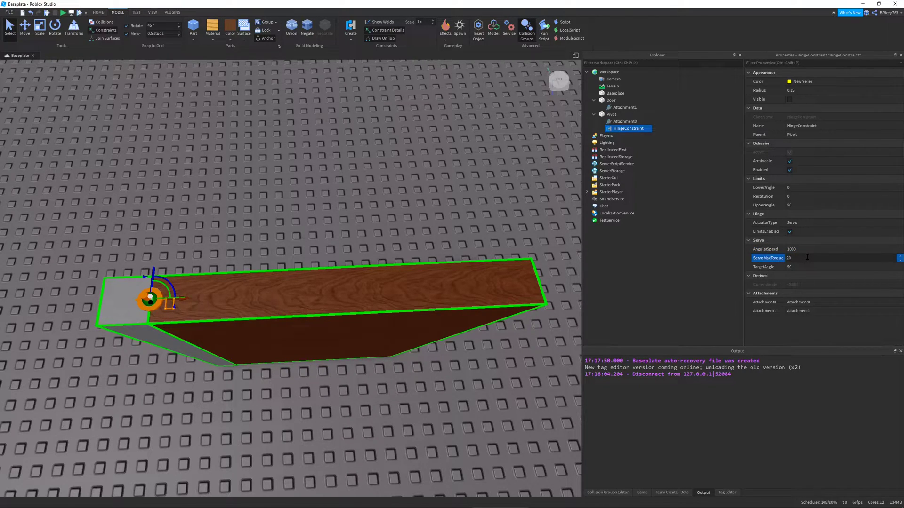
type("2000")
key("Return")
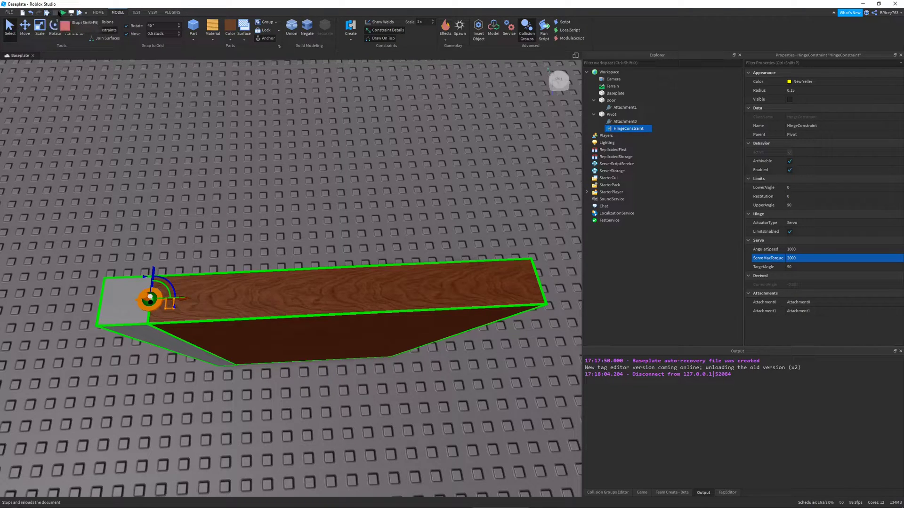
Step: Run the simulation to check how the servo swings the door to its 90 degree target, and stop it
left_click(62, 13)
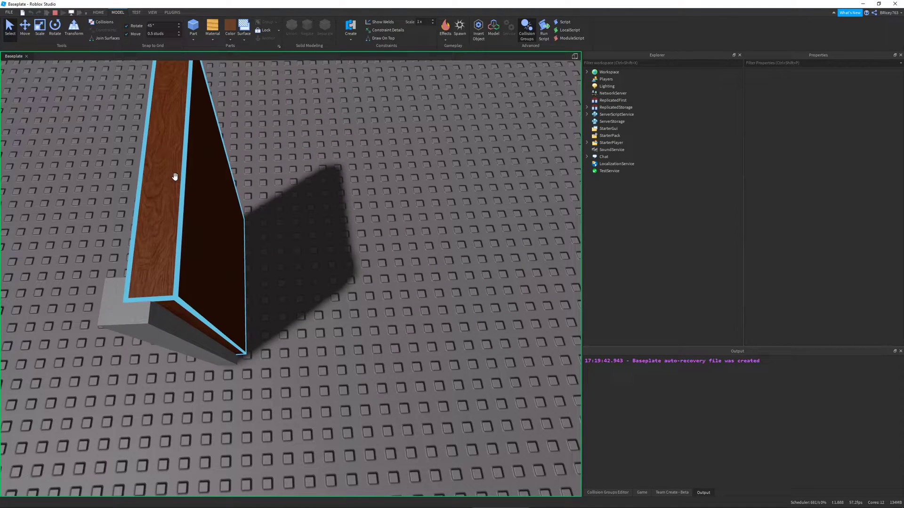
scroll(224, 176, "down", 5)
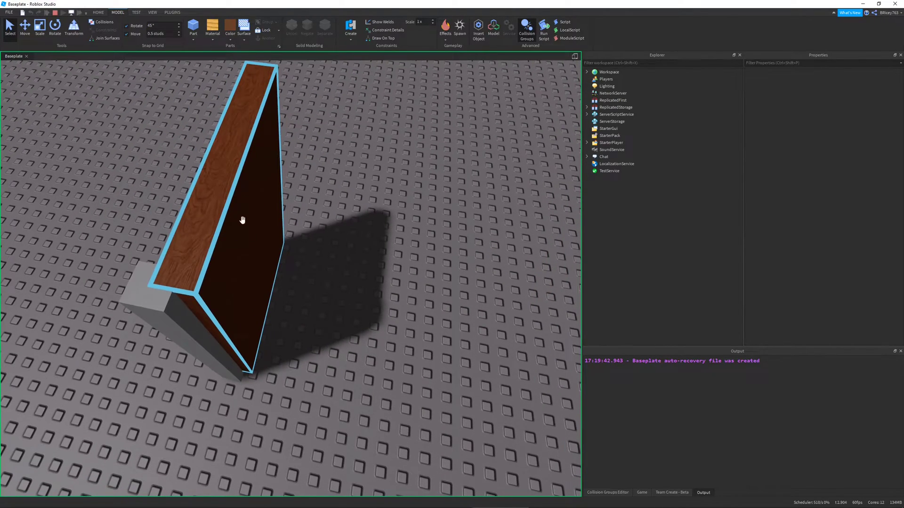
left_click(56, 13)
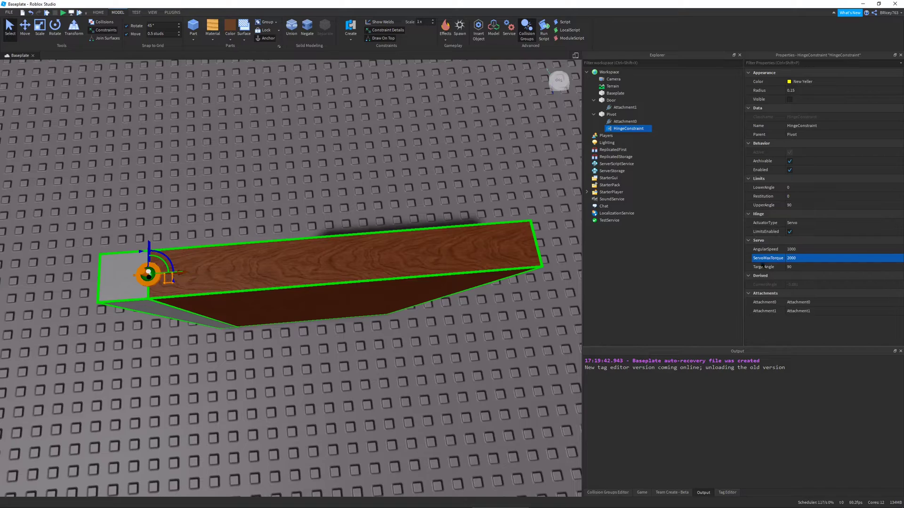
Step: Set the servo's TargetAngle to 45 and run a brief simulation to check the door's swing
left_click(798, 268)
left_click(800, 267)
type("4")
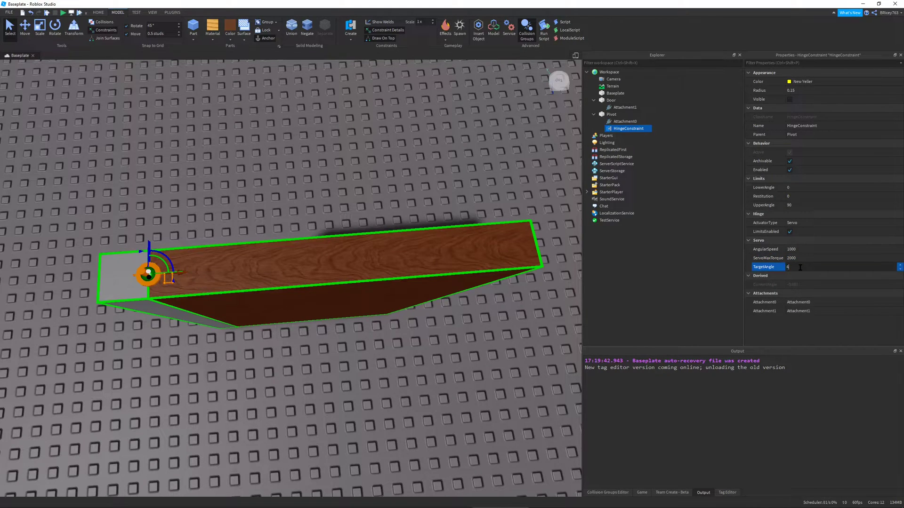
type("5")
key("Return")
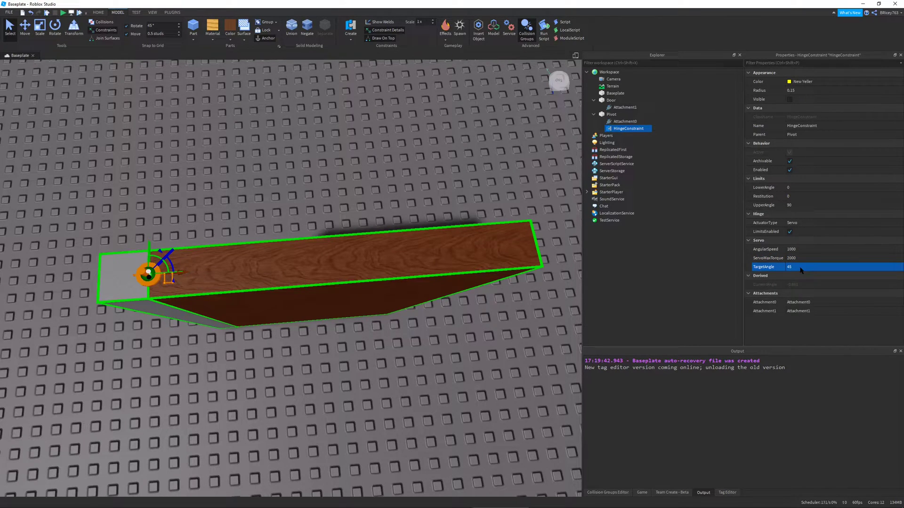
left_click(62, 13)
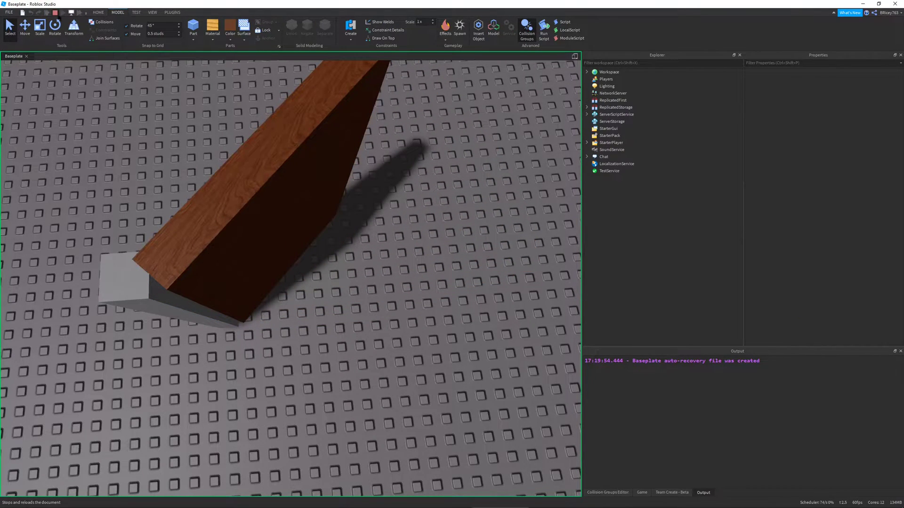
left_click(55, 13)
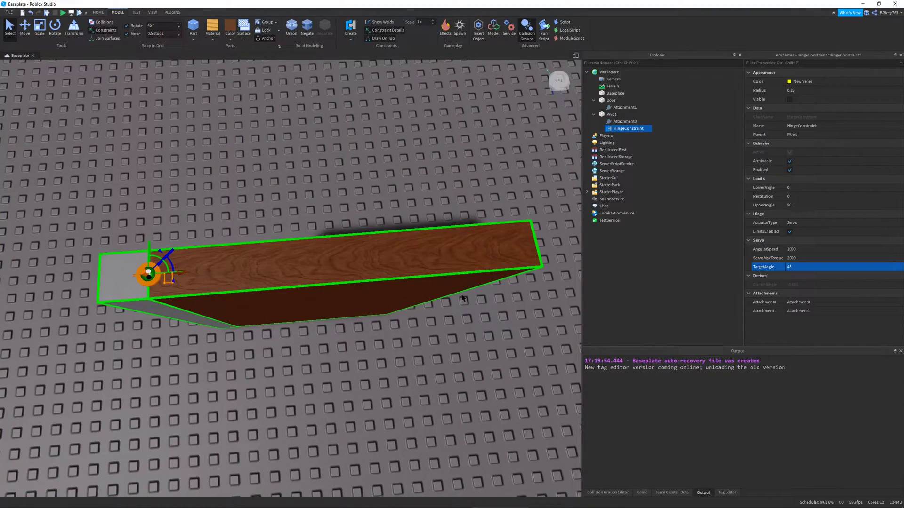
Step: Set the HingeConstraint's TargetAngle to 0
left_click(799, 267)
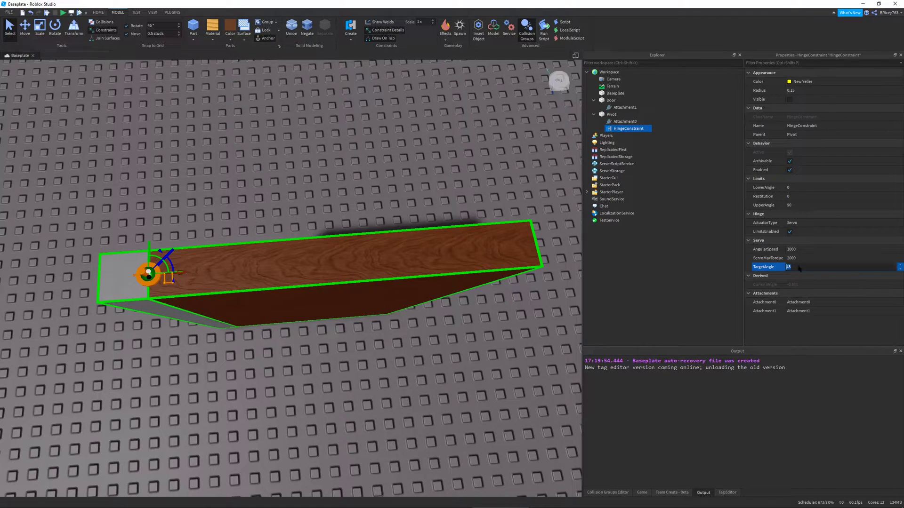
type("0")
key("Return")
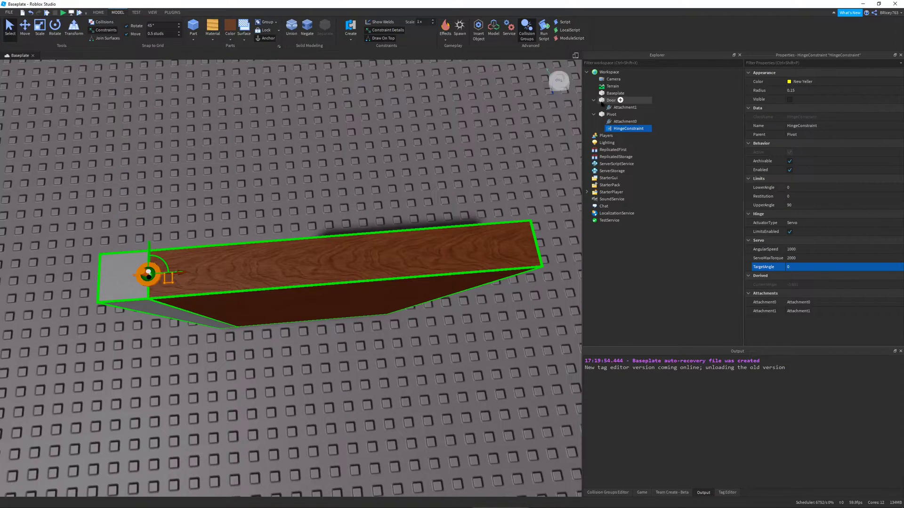
Step: Group the Door and Pivot parts into one model and name the model Door
left_click(602, 102)
left_click(594, 101)
left_click(593, 108)
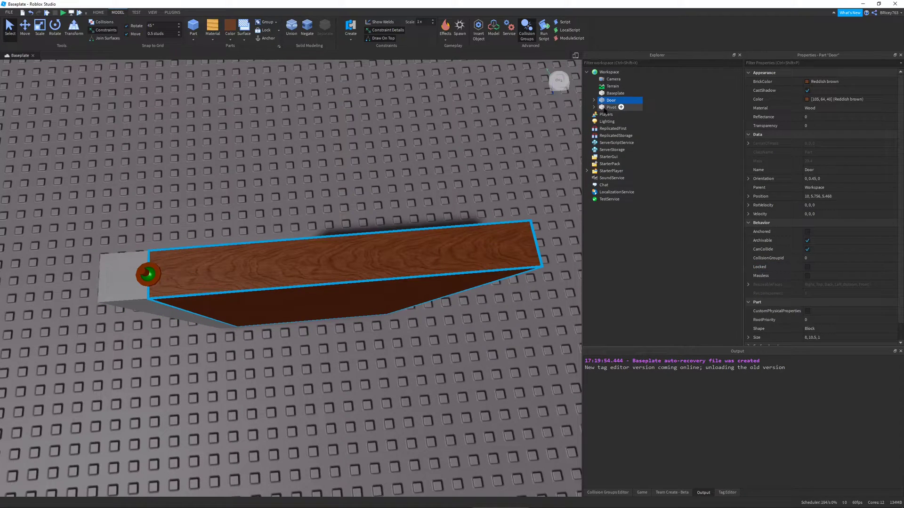
left_click(609, 107, "ctrl")
key("ctrl+g")
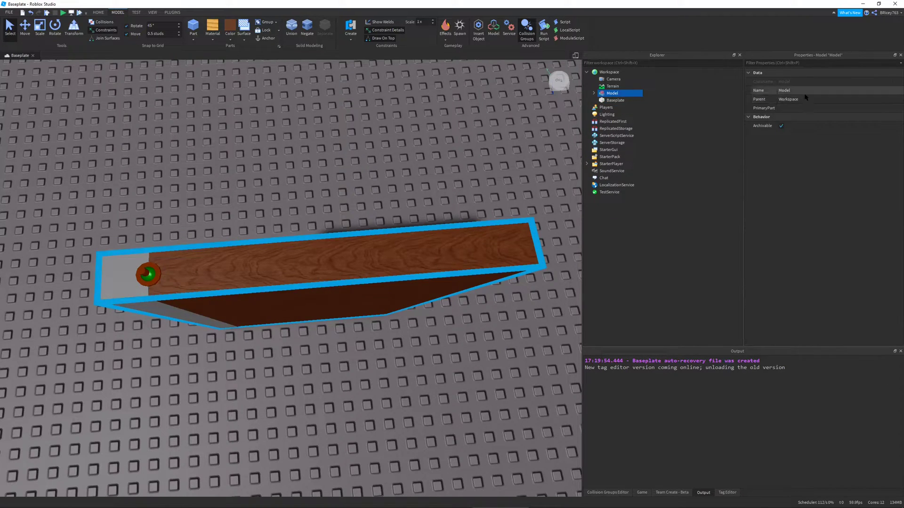
left_click(804, 90)
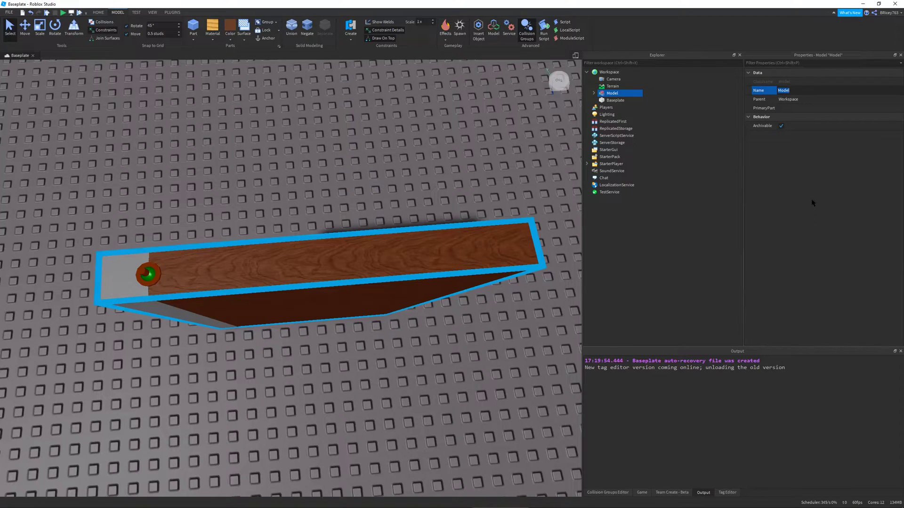
type("Door")
key("Return")
Step: Insert a Script into the Door model
left_click(594, 93)
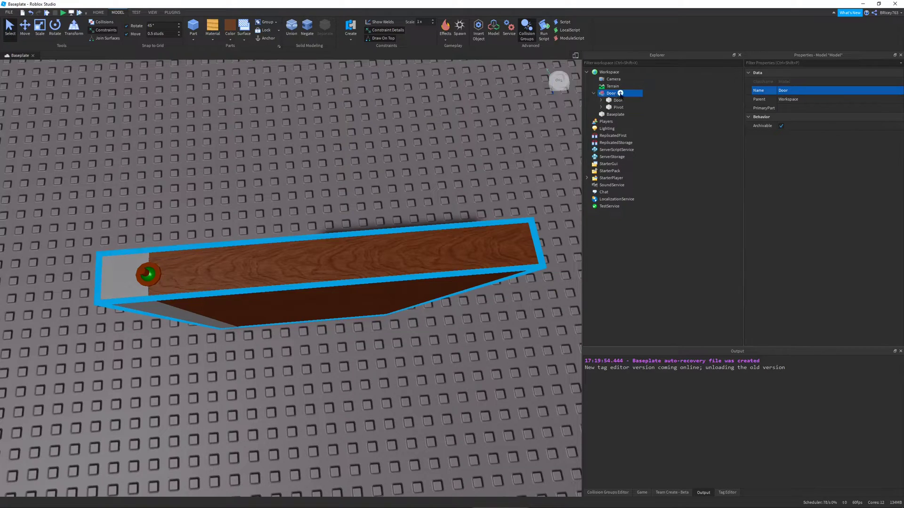
left_click(621, 93)
left_click(612, 116)
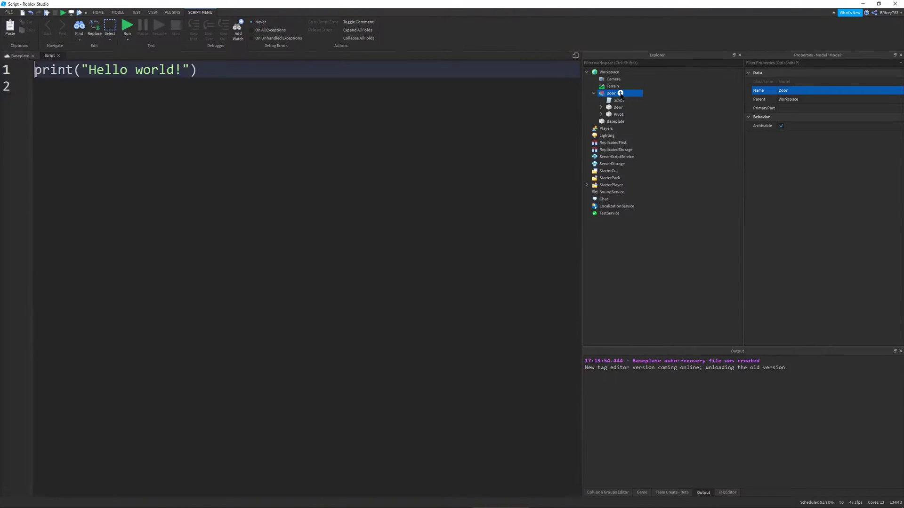
Step: Insert a ClickDetector into the Door part inside the Door model
left_click(19, 56)
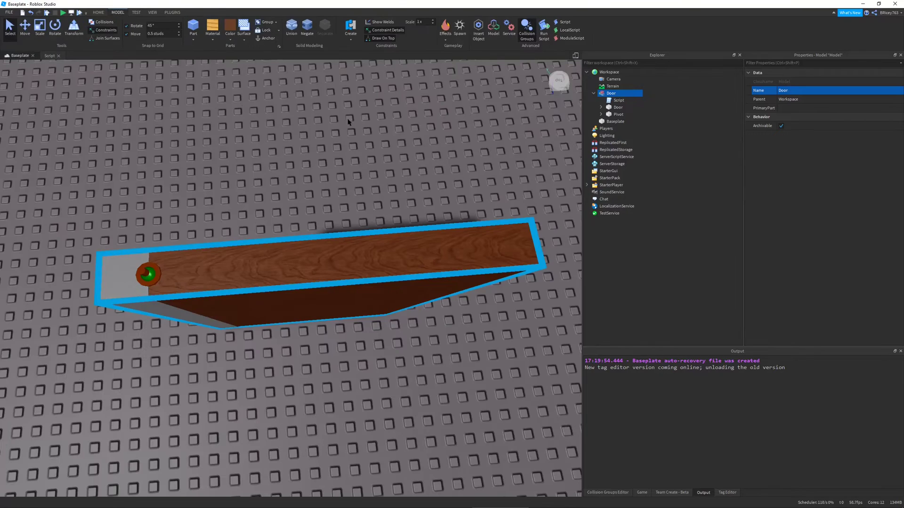
left_click(601, 108)
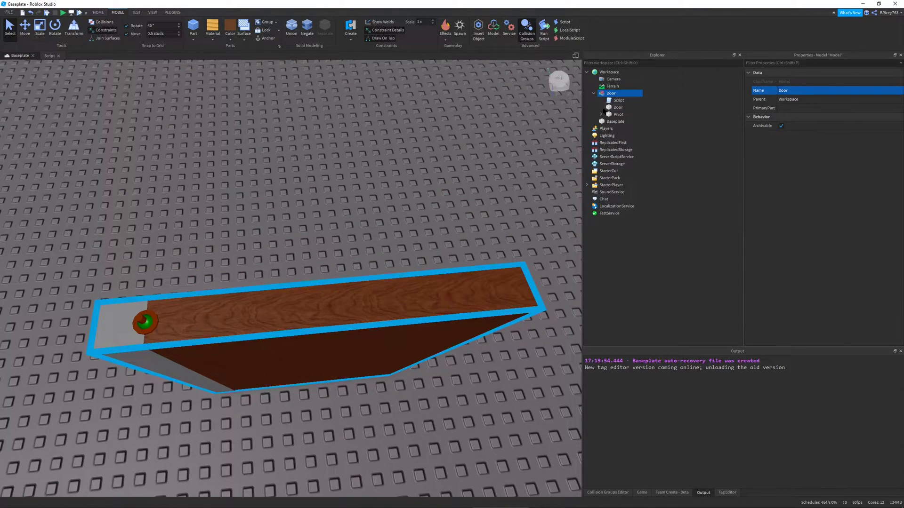
left_click(624, 108)
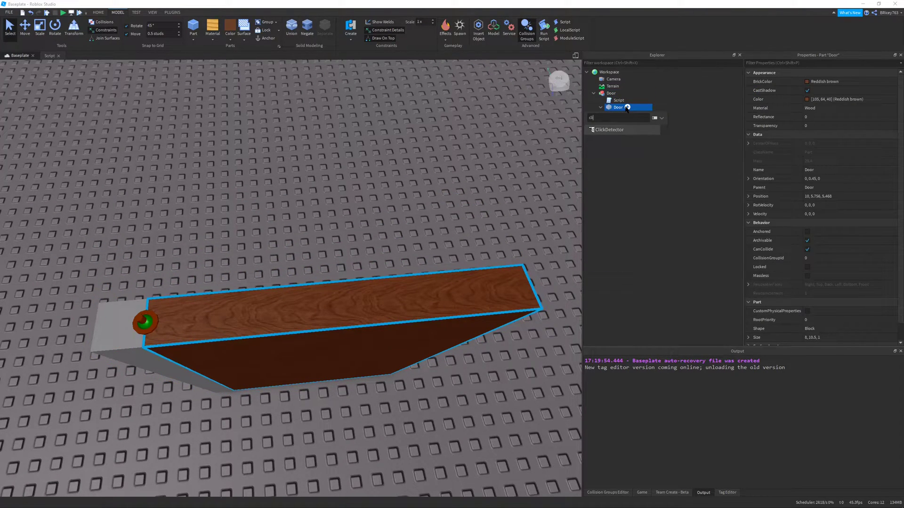
left_click(627, 107)
left_click(626, 122)
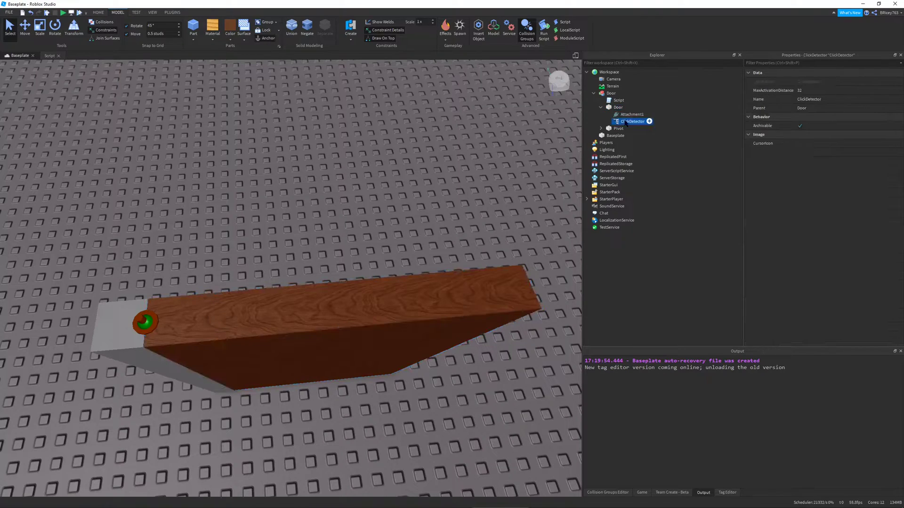
Step: Open the Door model's script and replace its default code with local doorModel = script.Parent
left_click(617, 101)
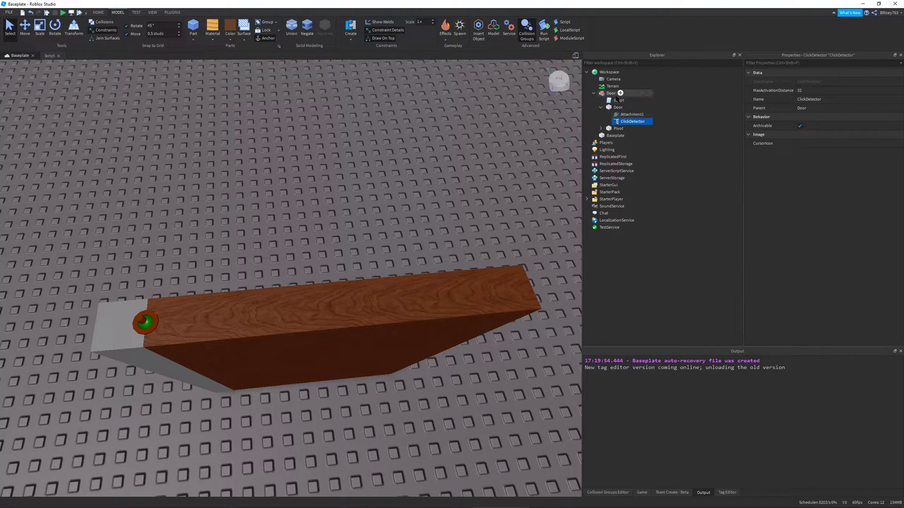
double_click(616, 102)
double_click(108, 70)
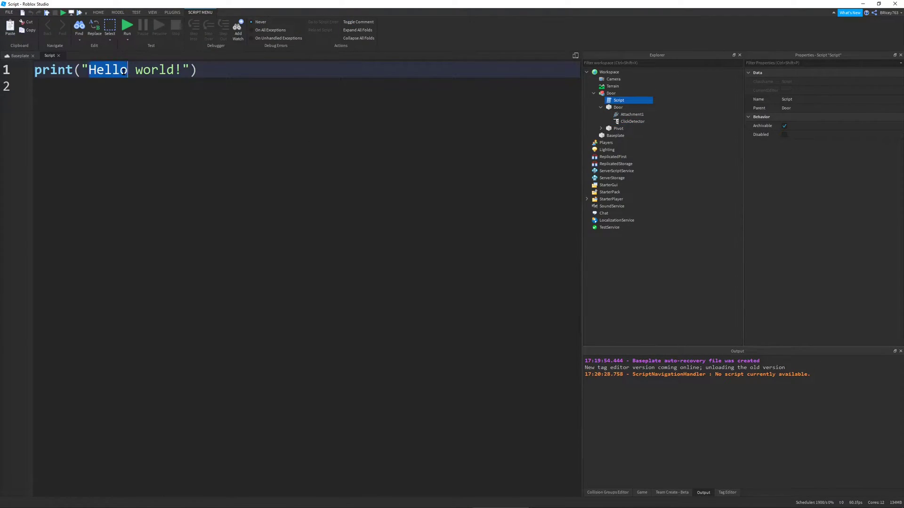
key("ctrl+a")
type("local ")
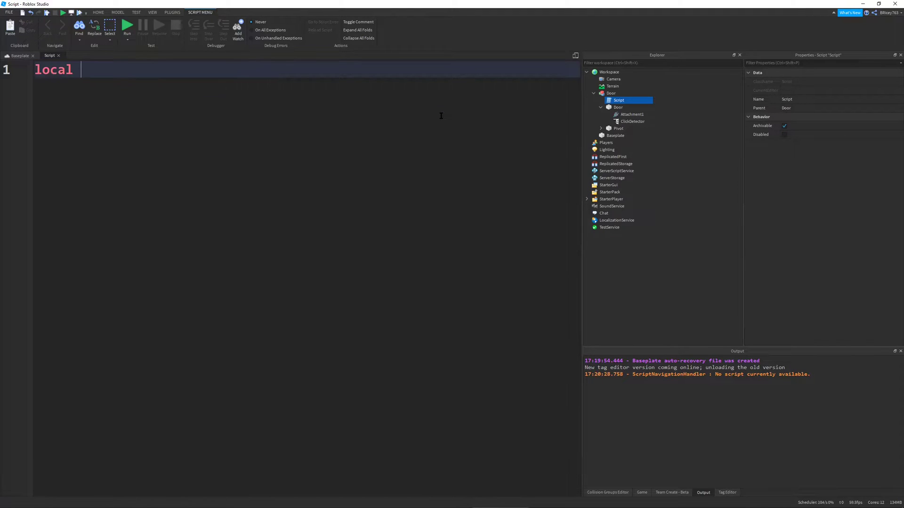
type("doorModle")
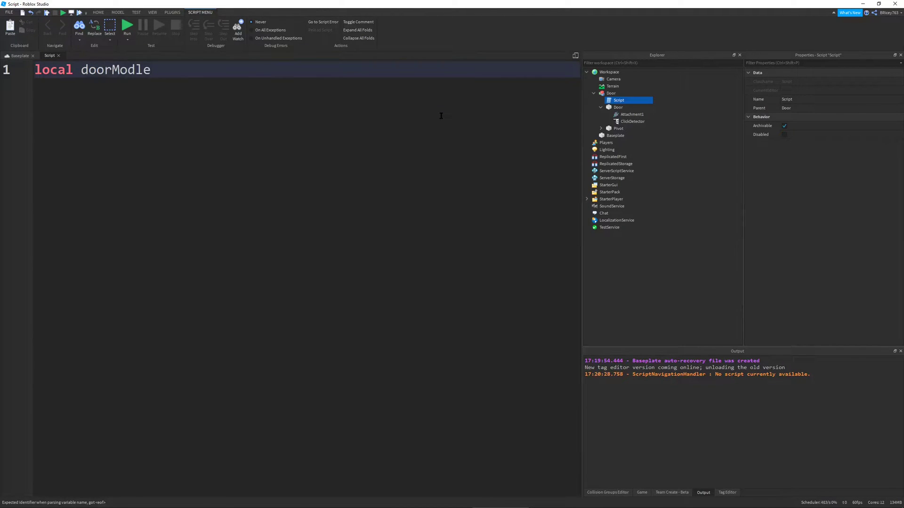
key("BackSpace")
key("BackSpace")
type("el = script.Parent")
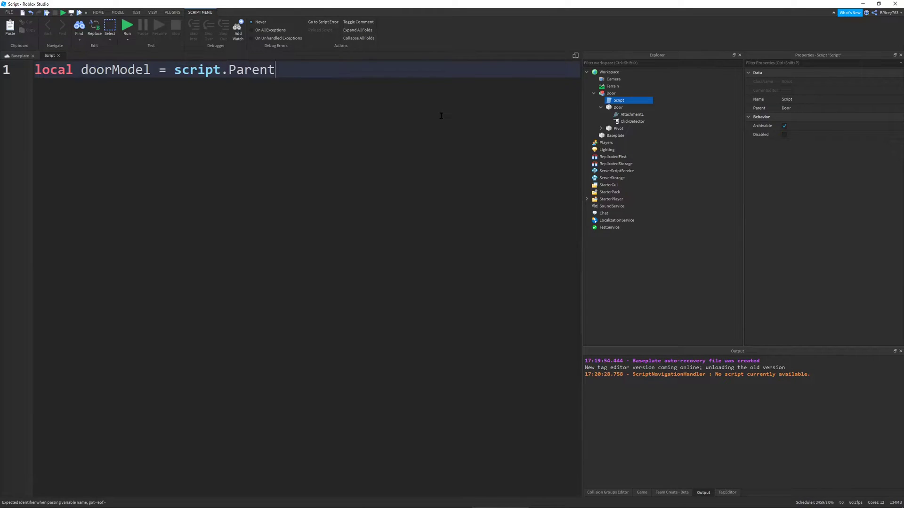
Step: Add a second script line that declares local door = doorModel.Door
key("Return")
type("local d")
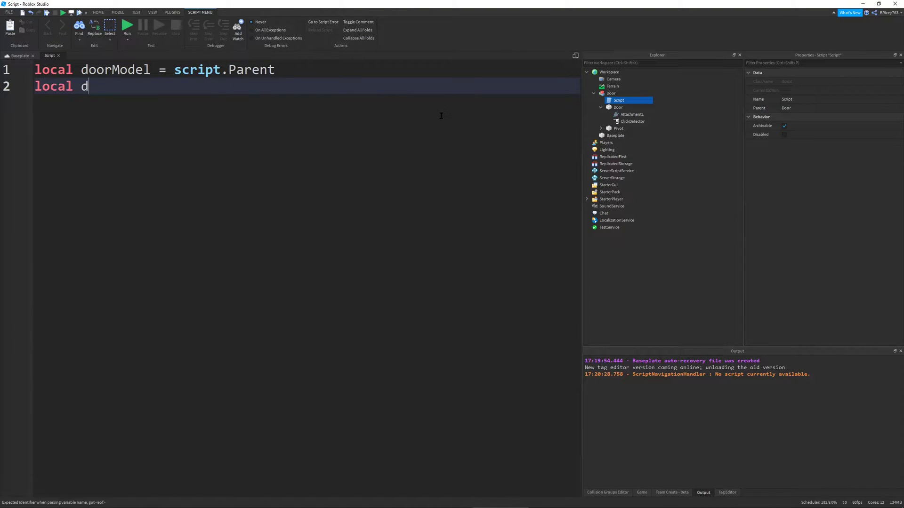
type("oor = scr")
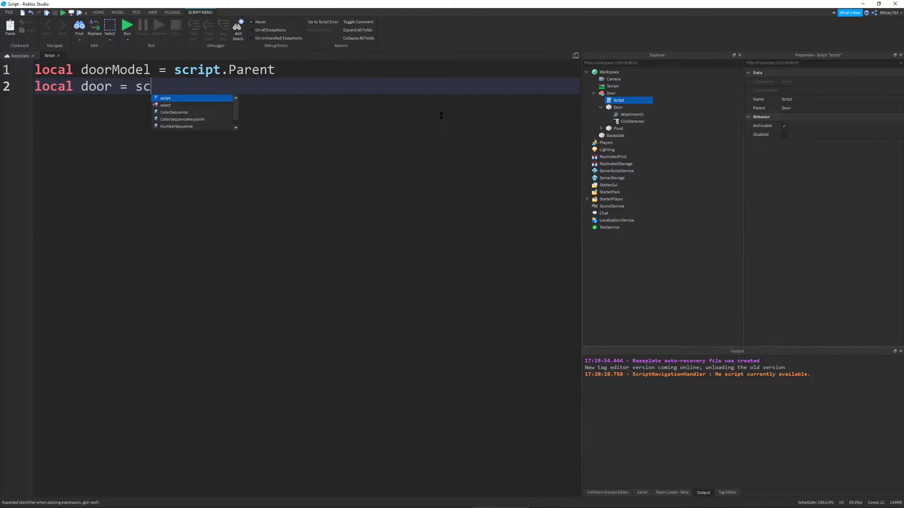
key("BackSpace")
key("BackSpace")
key("BackSpace")
type("doorMo")
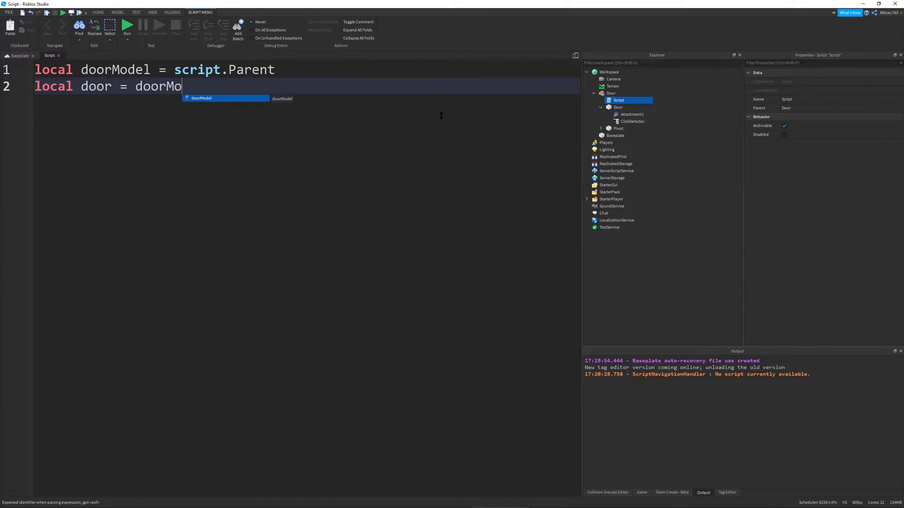
type("del.Door")
Step: Add a third script line that declares local pivot = doorModel.Pivot
key("Return")
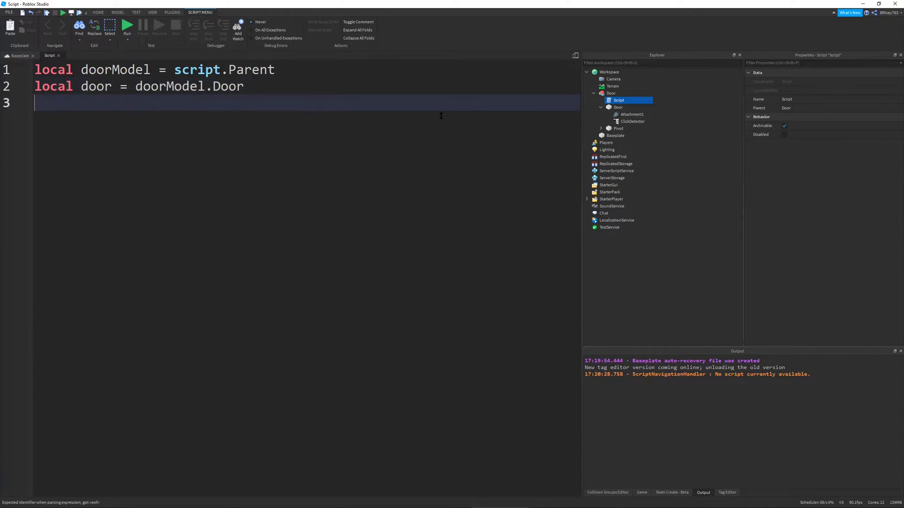
type("local pivot =")
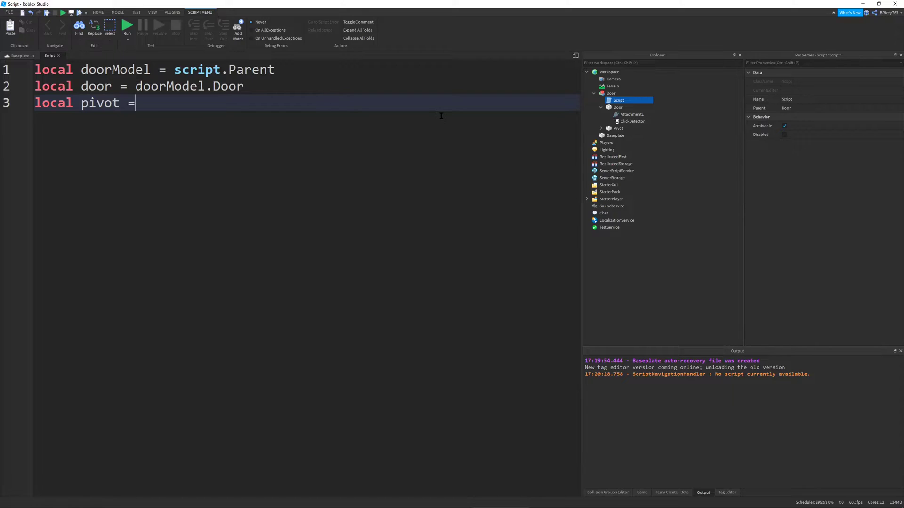
type(" doo")
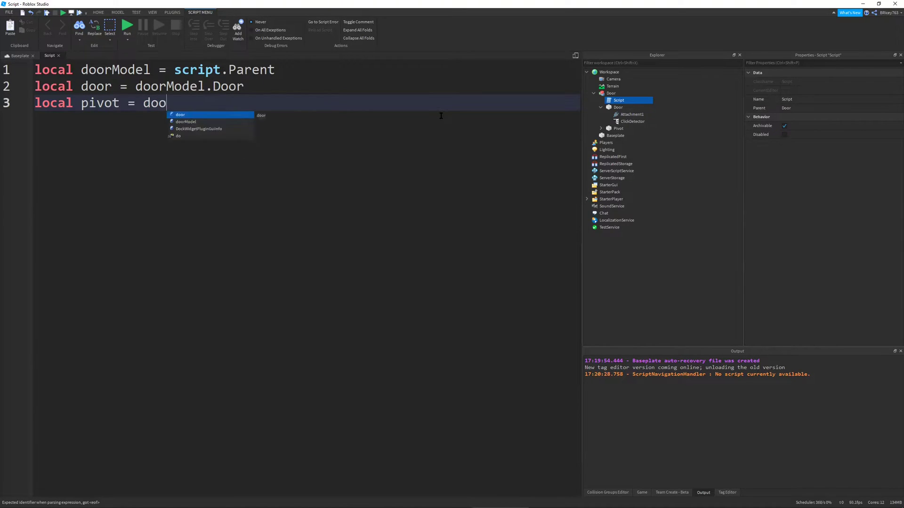
type("rModel.Pivot")
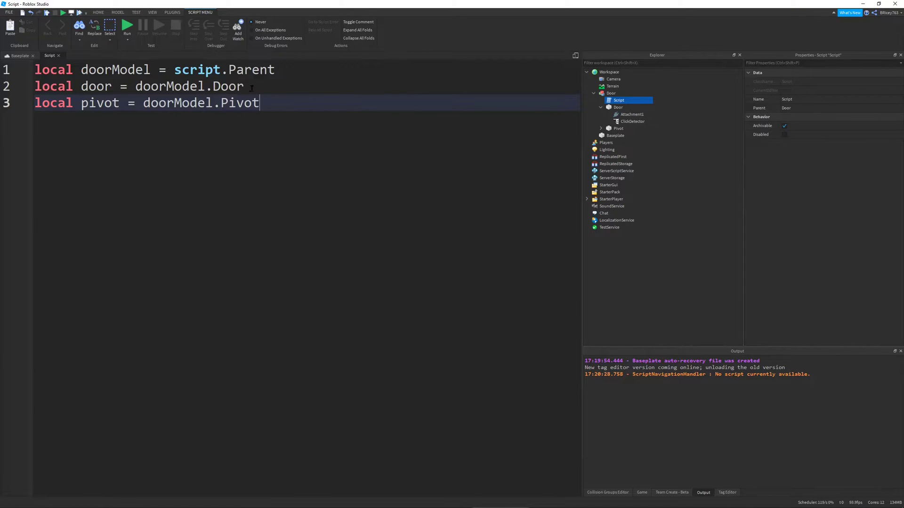
Step: Insert the line local clickDetector = door.ClickDetector between the door and pivot declarations
left_click(342, 89)
key("Return")
type("loc")
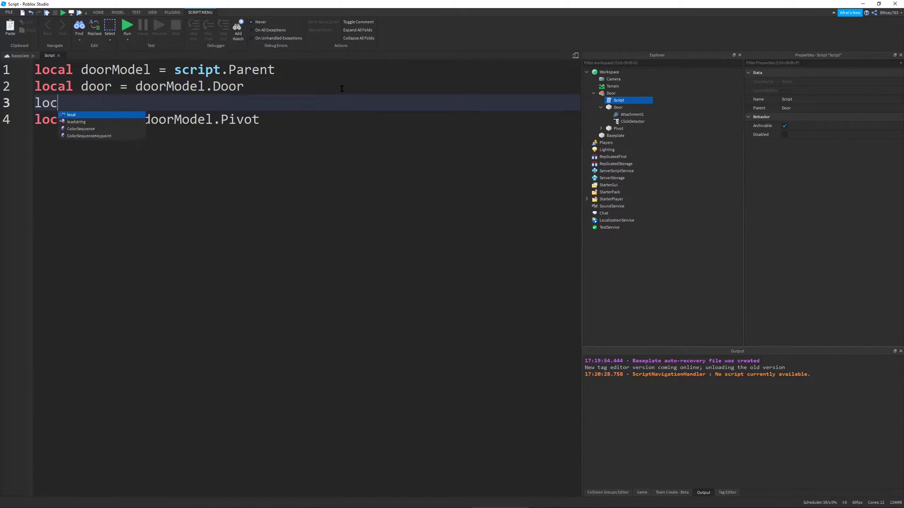
type("al clickDetec")
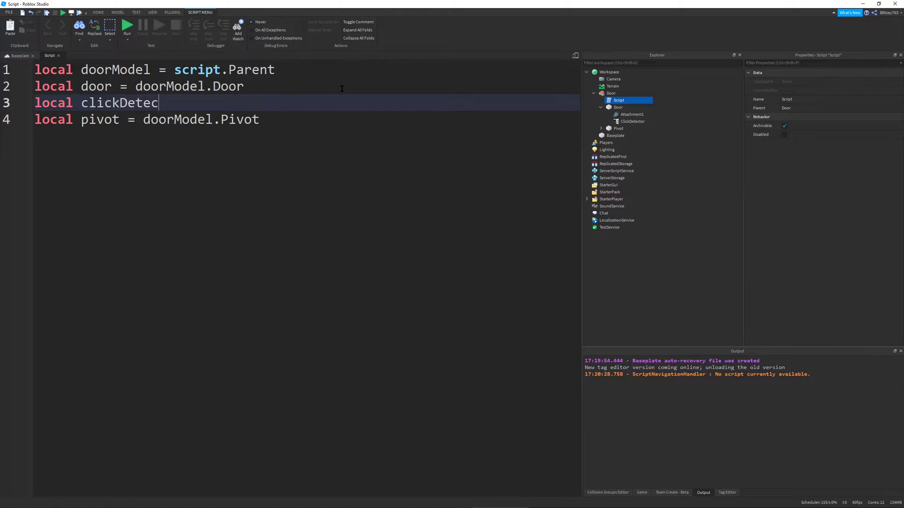
type("tor = door.ClickDetector")
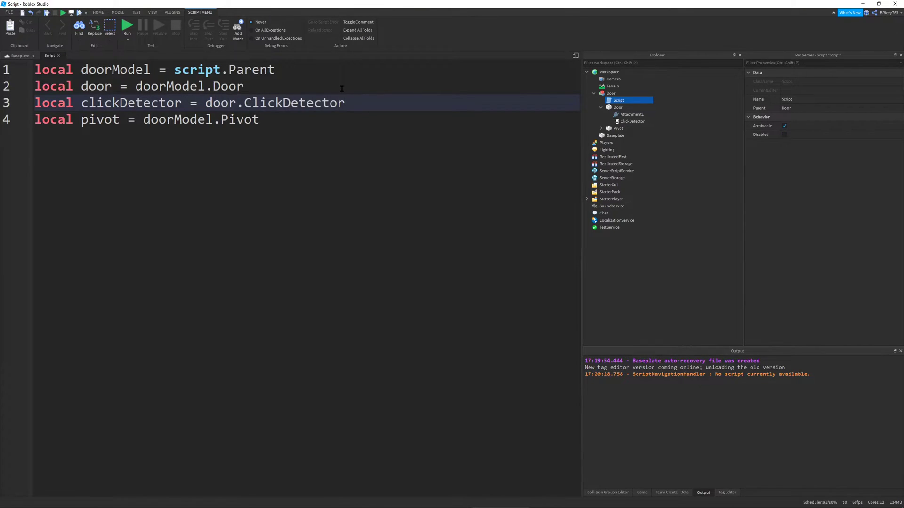
Step: Declare local hinge = pivot.HingeConstraint on a new line below the pivot declaration
key("Down")
key("Return")
type("local ")
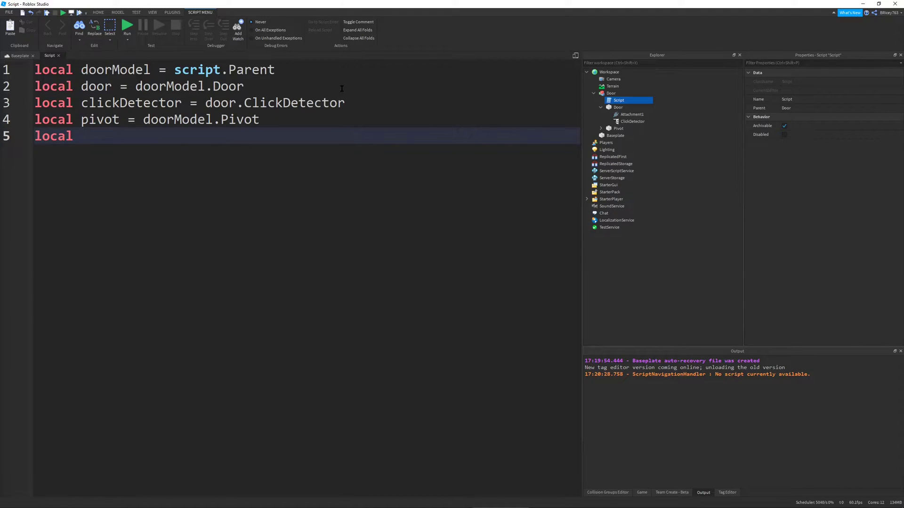
type("hinge = pi")
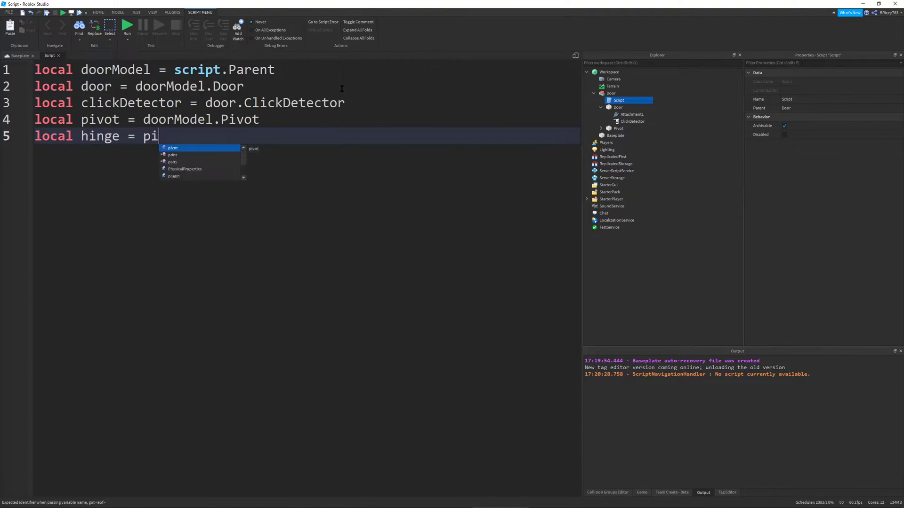
type("vot.HingeC")
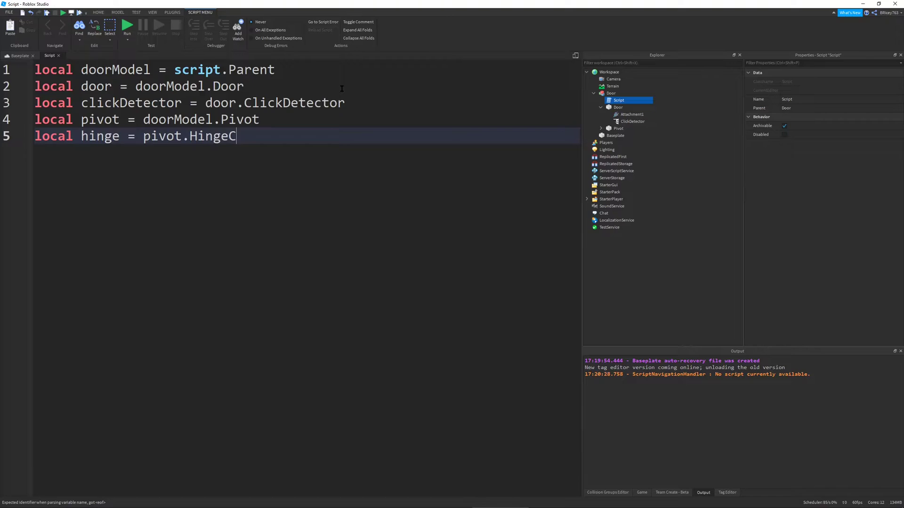
type("onstraint")
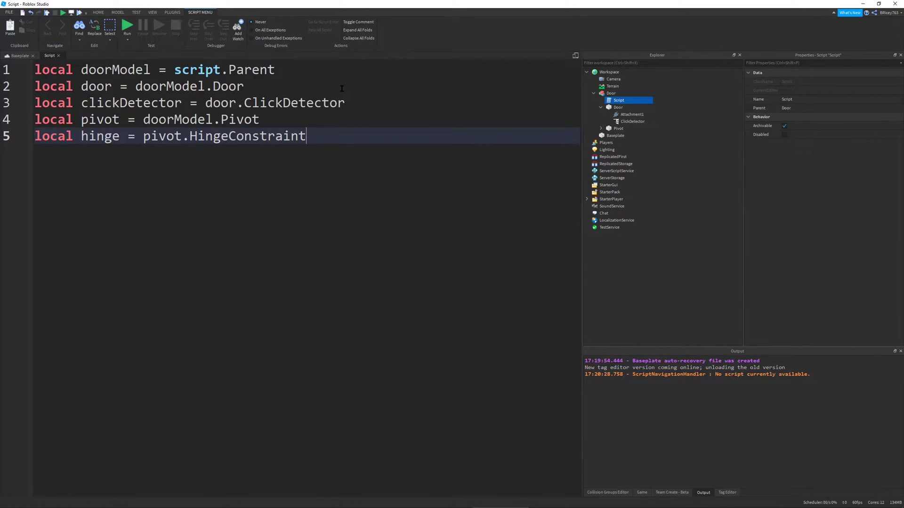
Step: Declare the state variable local open = false, separated from the object references by a blank line
key("Return")
key("Return")
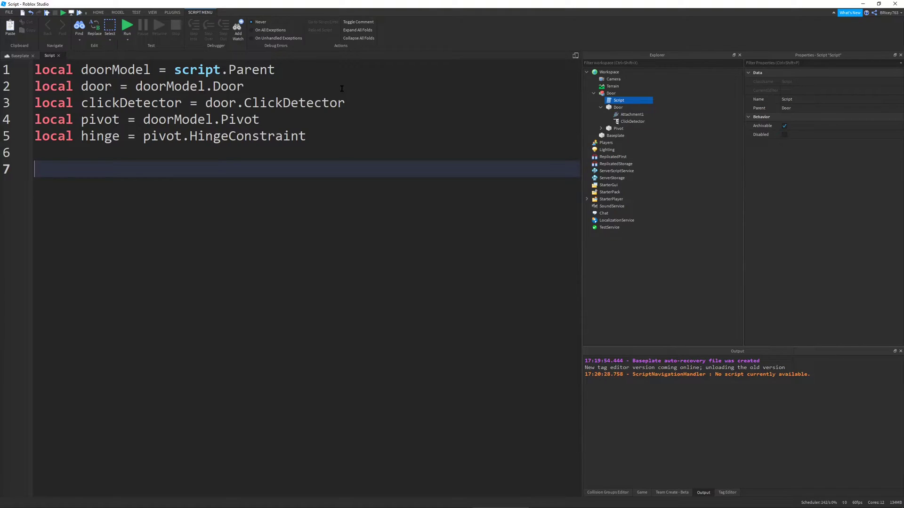
key("Return")
key("Up")
type("local ")
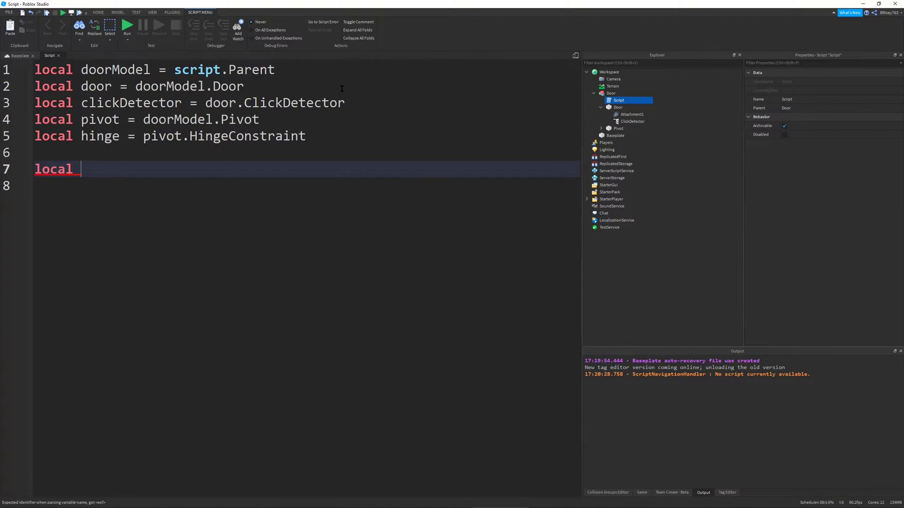
type("open = false")
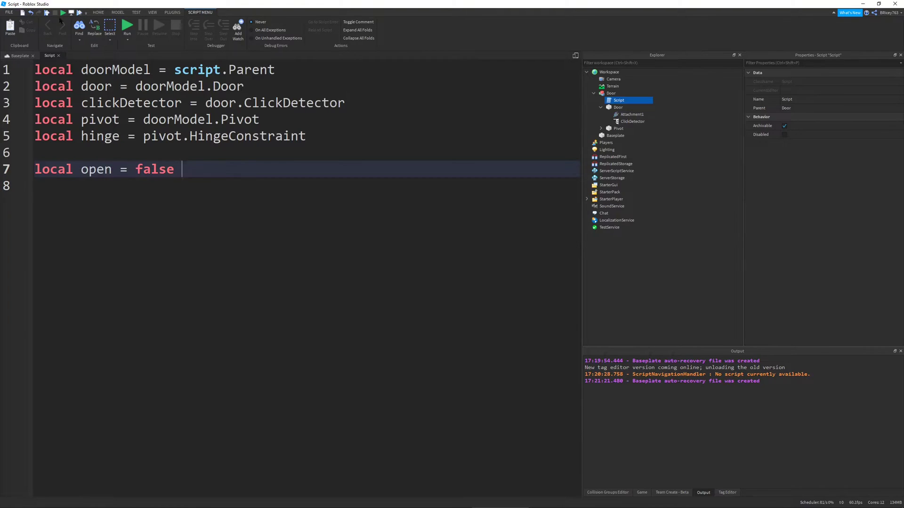
left_click(17, 57)
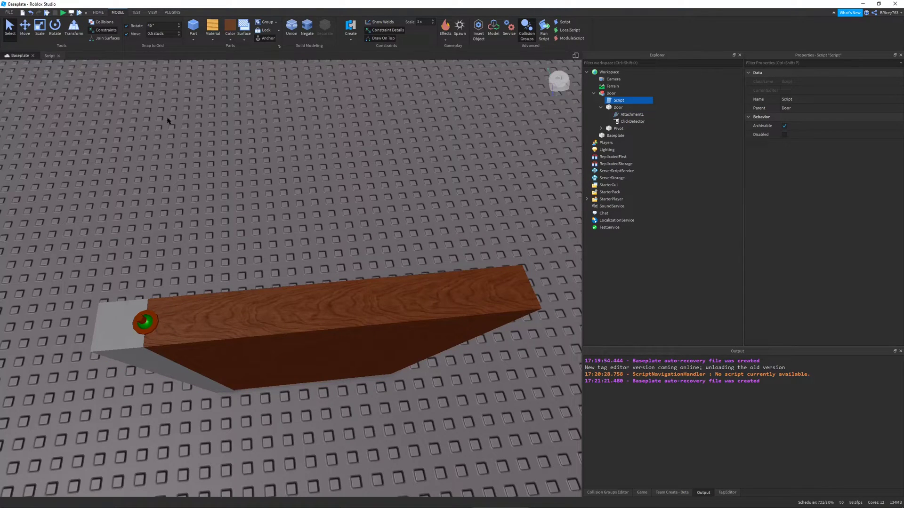
left_click(45, 56)
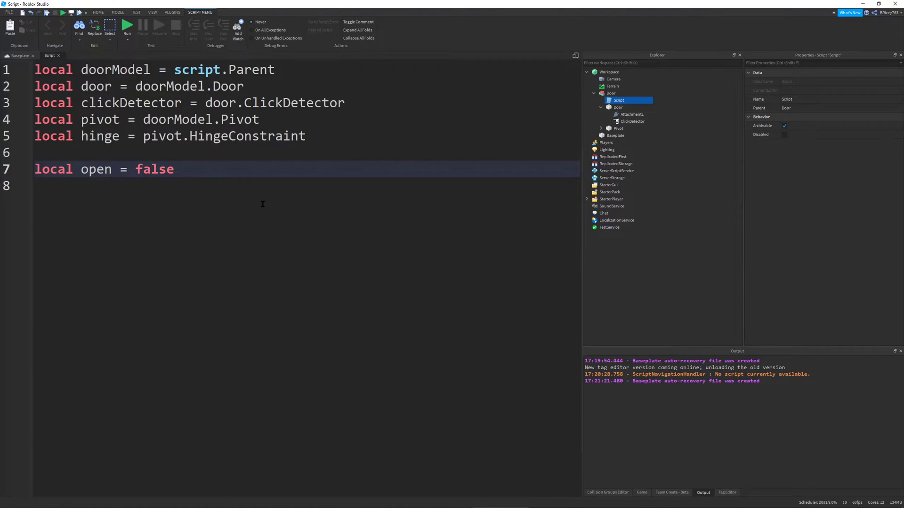
Step: Below the open variable, leave a blank line and write clickDetector.MouseClick:Connect(function())
key("Return")
key("Return")
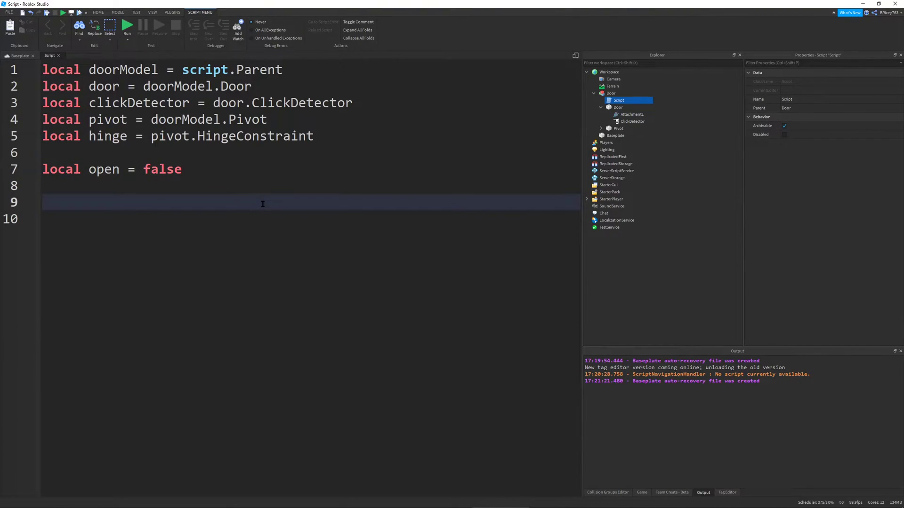
type("clickDector")
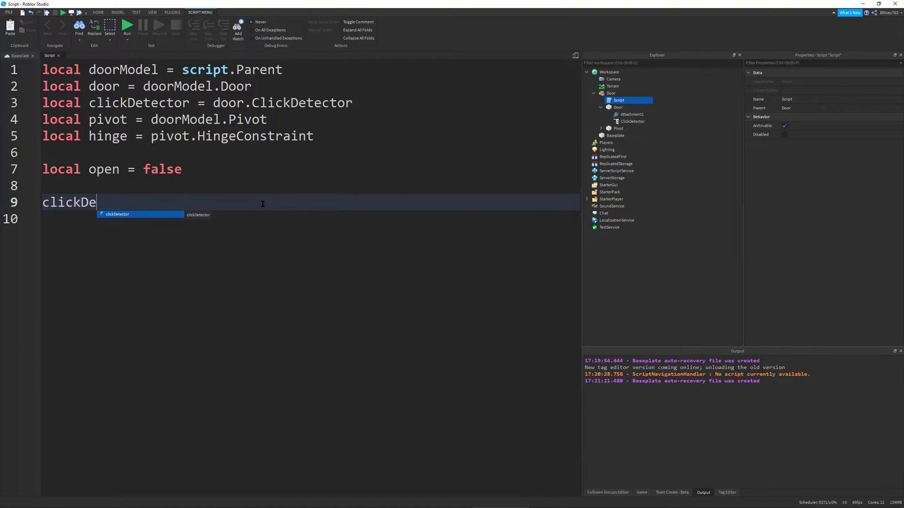
key("BackSpace")
key("BackSpace")
key("BackSpace")
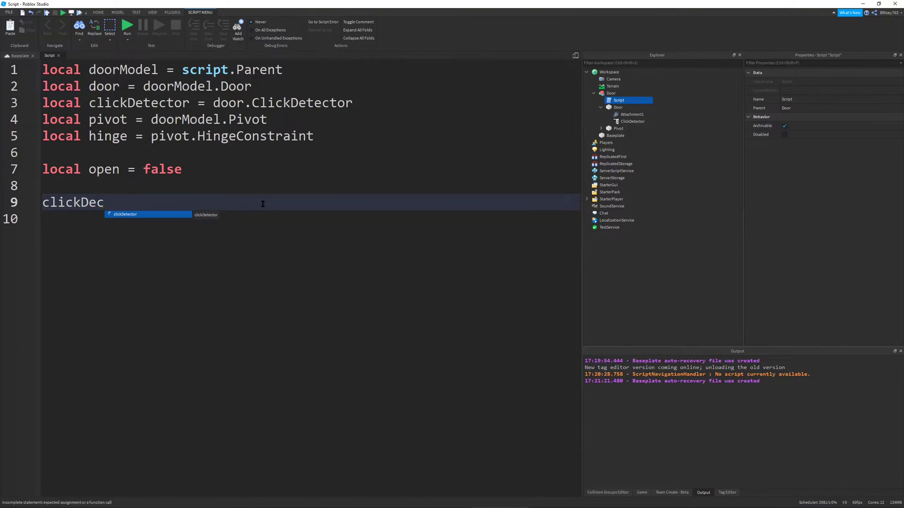
key("Tab")
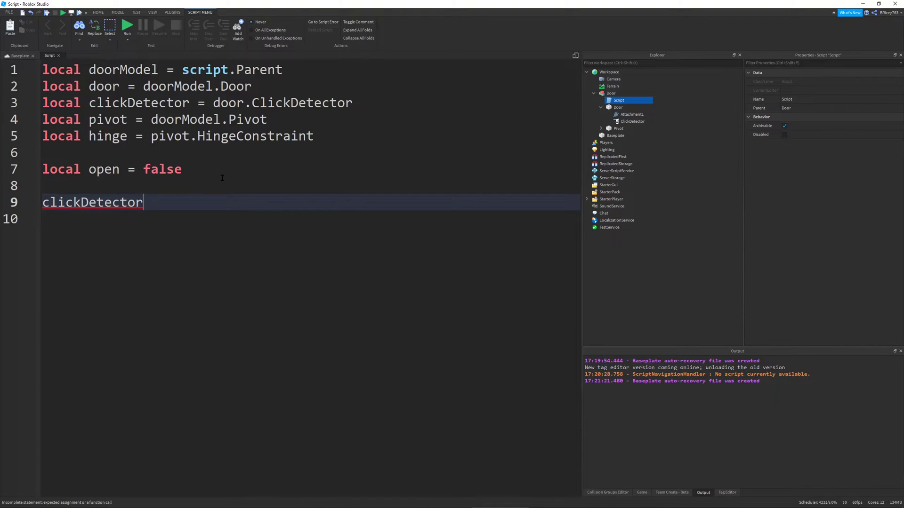
type(".MouseClic")
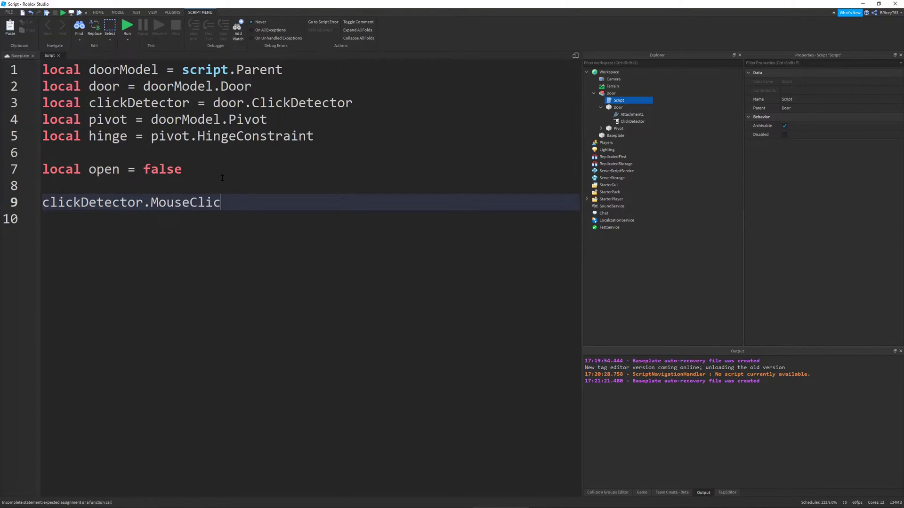
type("k:")
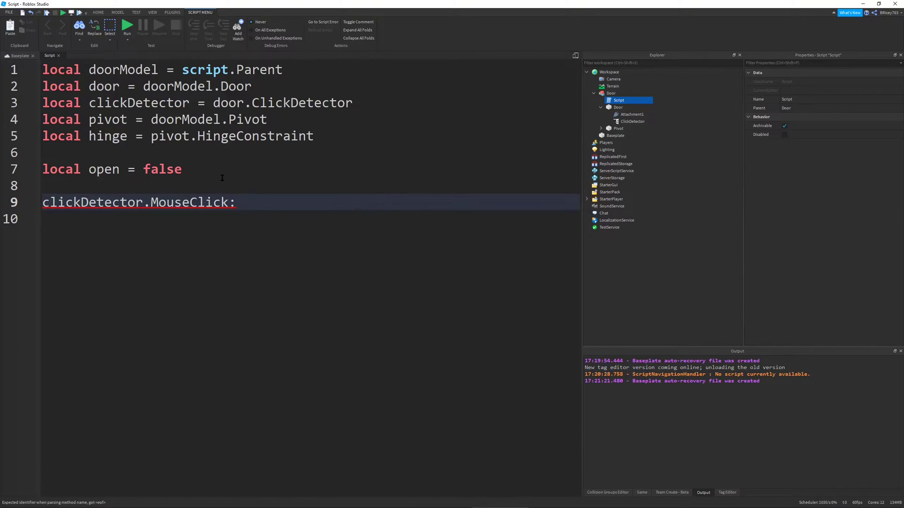
type("Connect(fu")
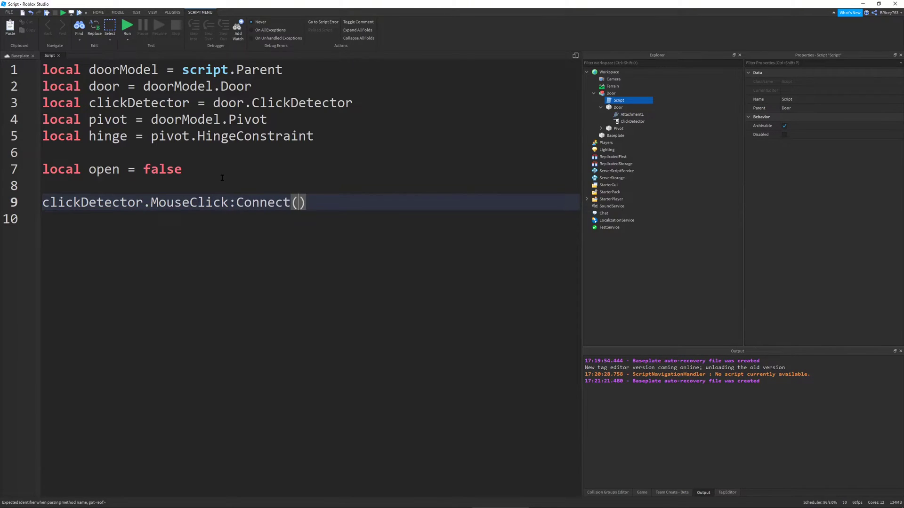
key("Tab")
type("())")
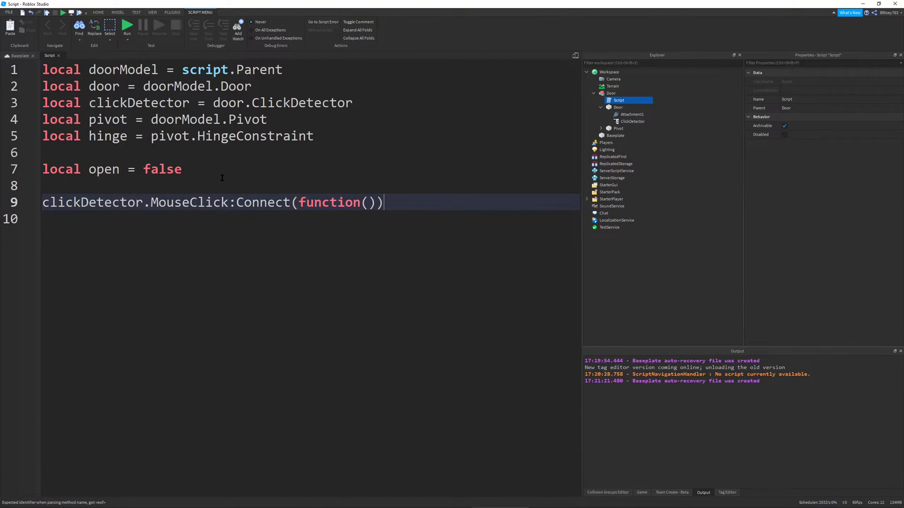
Step: Expand the MouseClick handler into a multi-line function body with blank lines, closed by end)
key("Return")
key("Up")
key("End")
key("BackSpace")
key("Return")
key("Return")
key("Return")
key("Up")
key("Up")
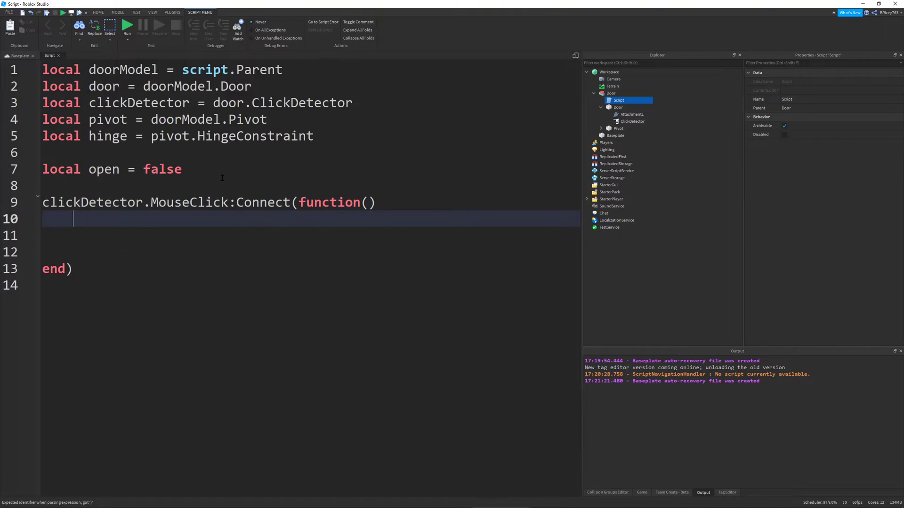
Step: Toggle the door state inside the click handler with the line open = not open
type("open = not o")
key("Tab")
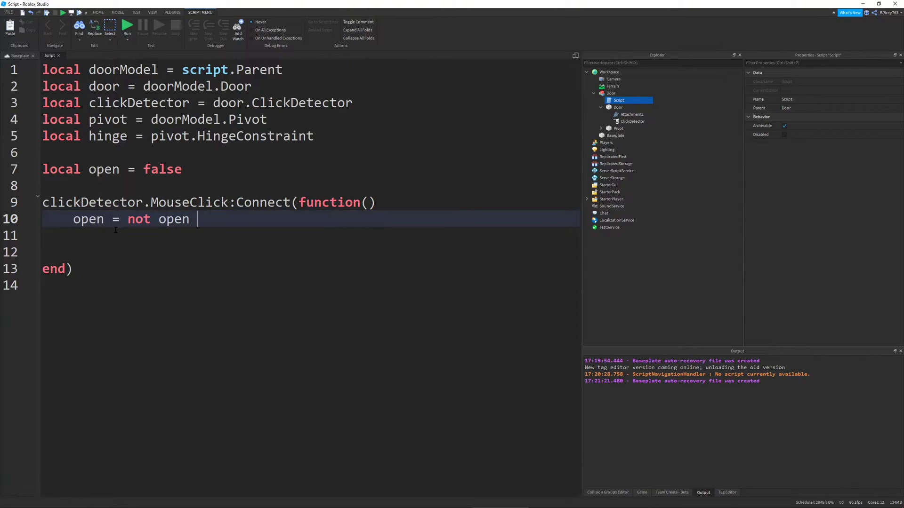
left_click(88, 217)
double_click(165, 218)
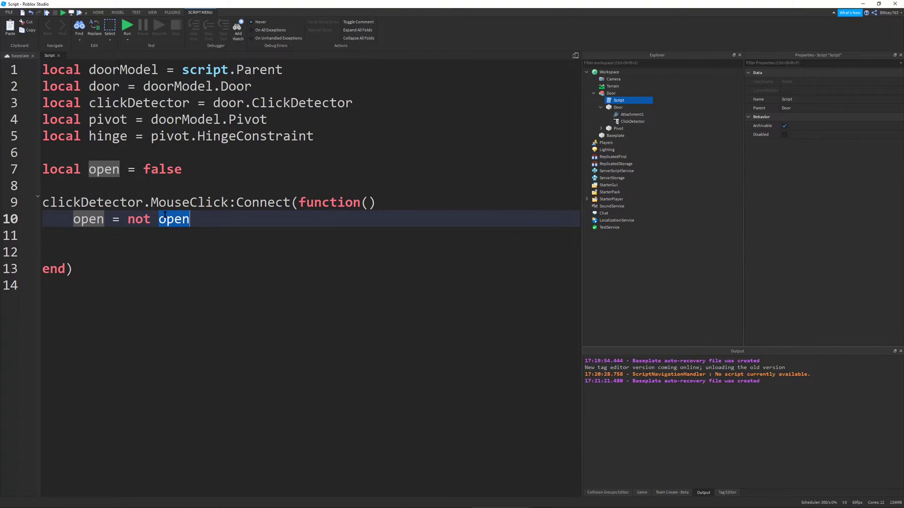
left_click(204, 222)
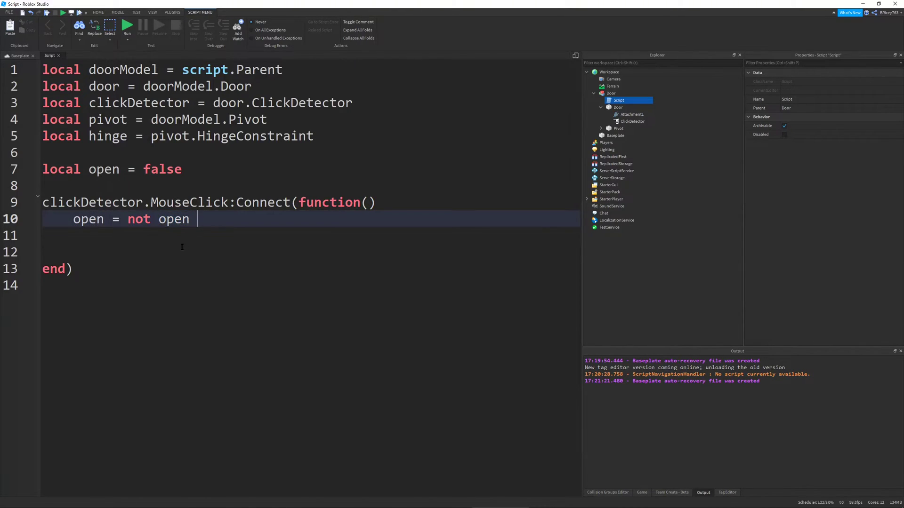
Step: After a blank line in the handler, declare local targetAngle = open and 90 or 0
key("Return")
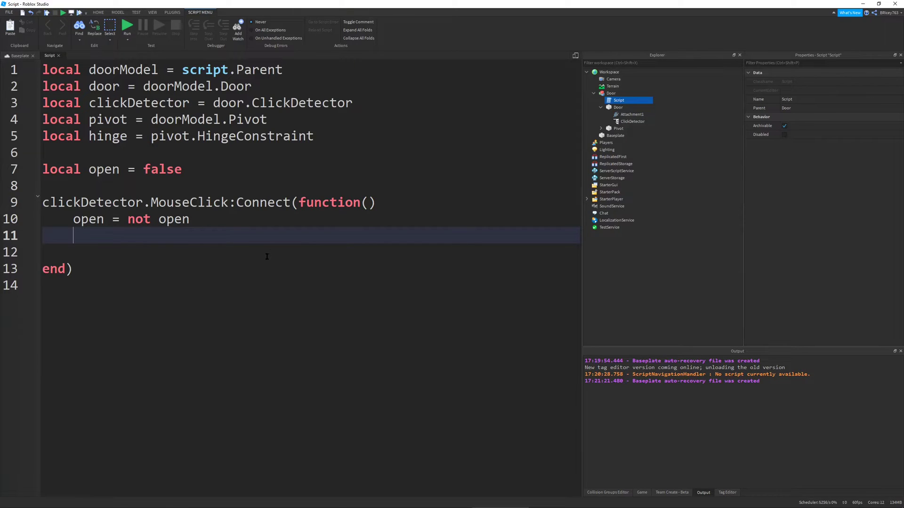
key("Return")
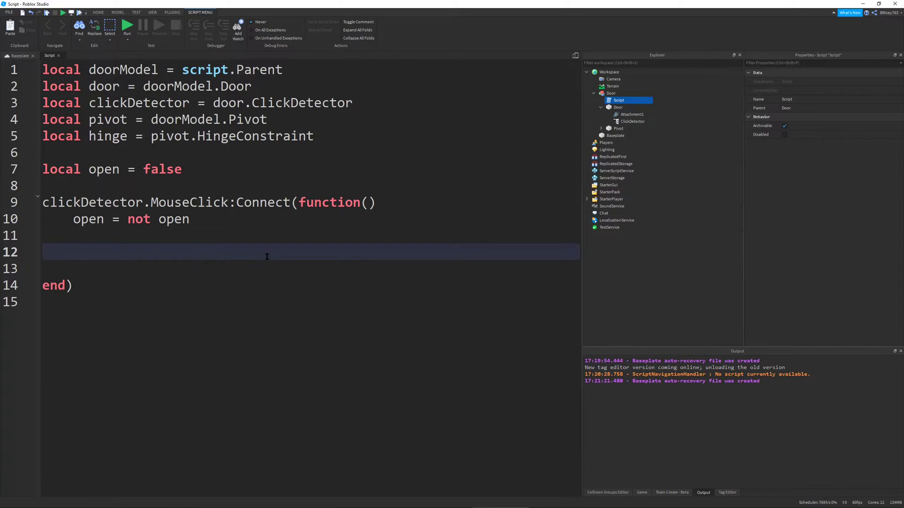
type("local target")
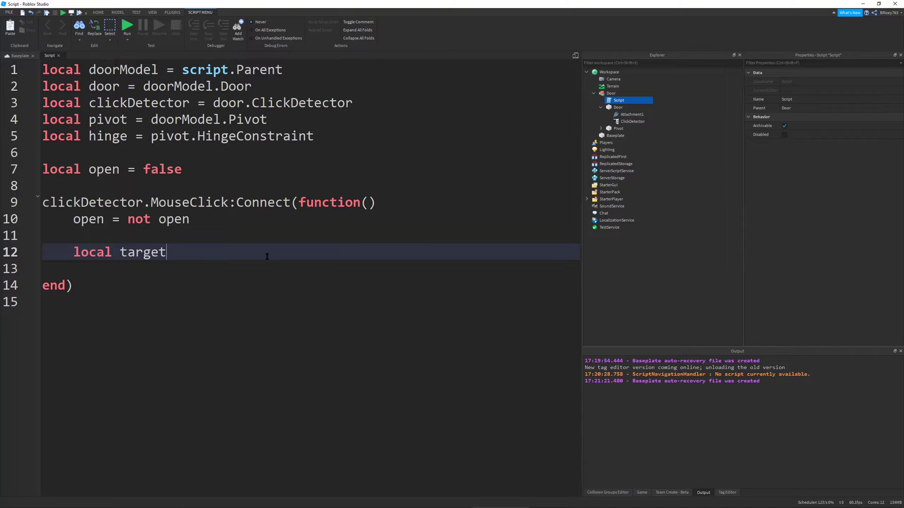
type("Angle = open and")
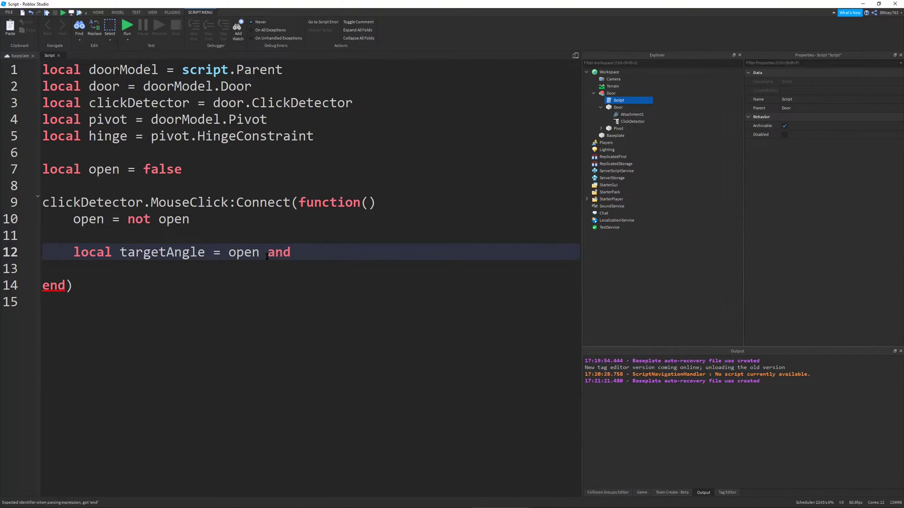
type(" 90 or 0")
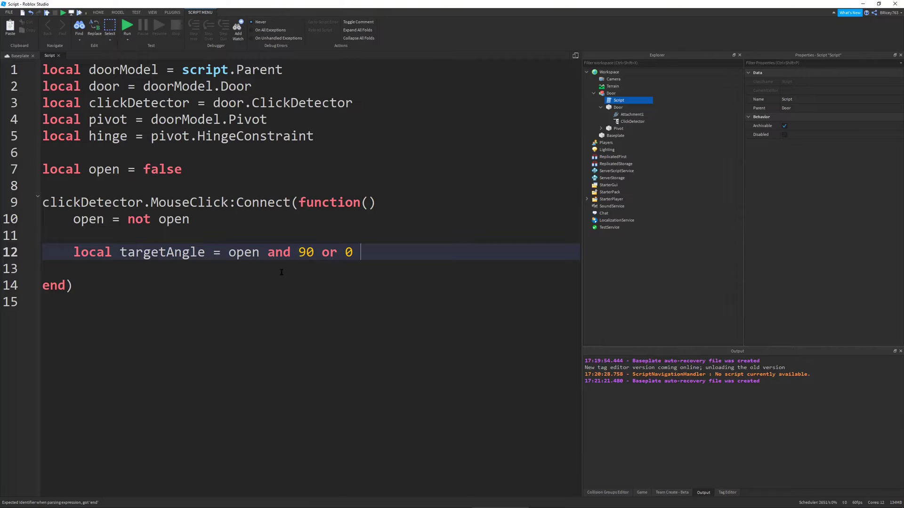
double_click(245, 252)
double_click(306, 252)
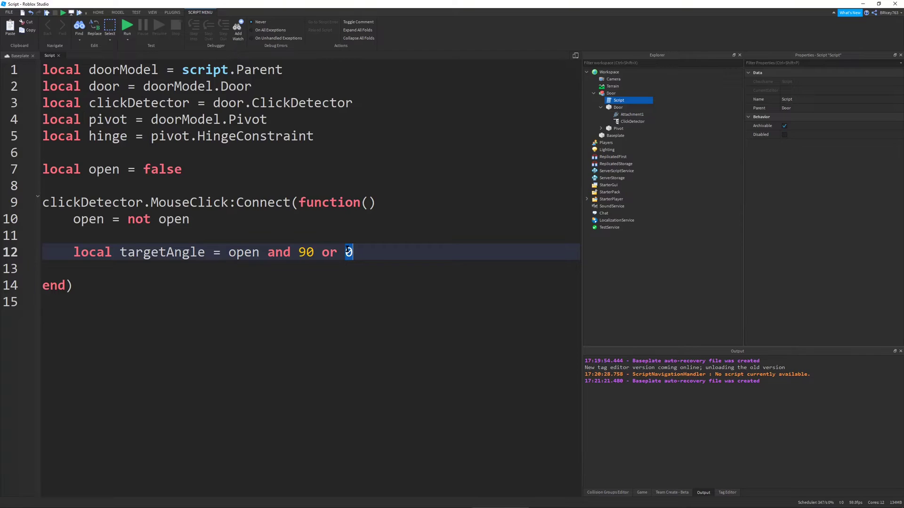
left_click_drag(325, 253, 233, 255)
Step: Assign the computed angle to the hinge with hinge.TargetAngle = targetAngle, below the targetAngle declaration
key("Down")
key("Return")
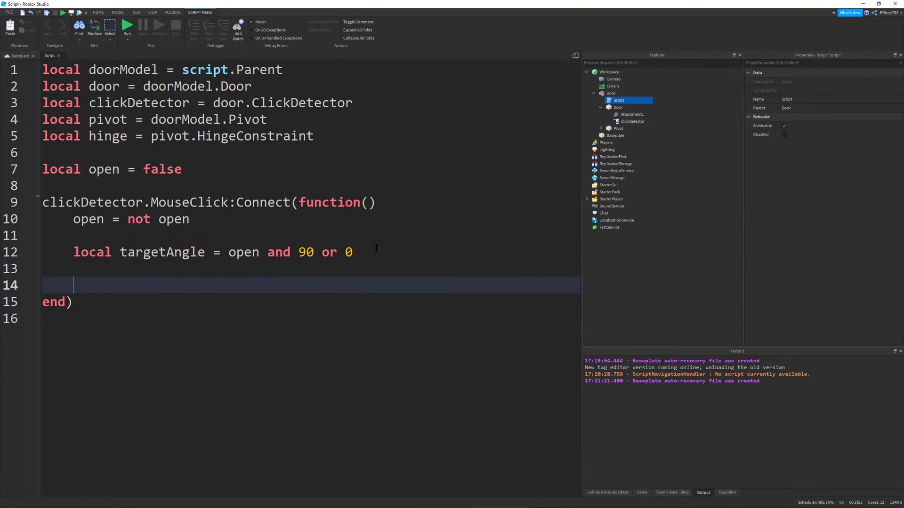
type("hinge.TargetAngle =")
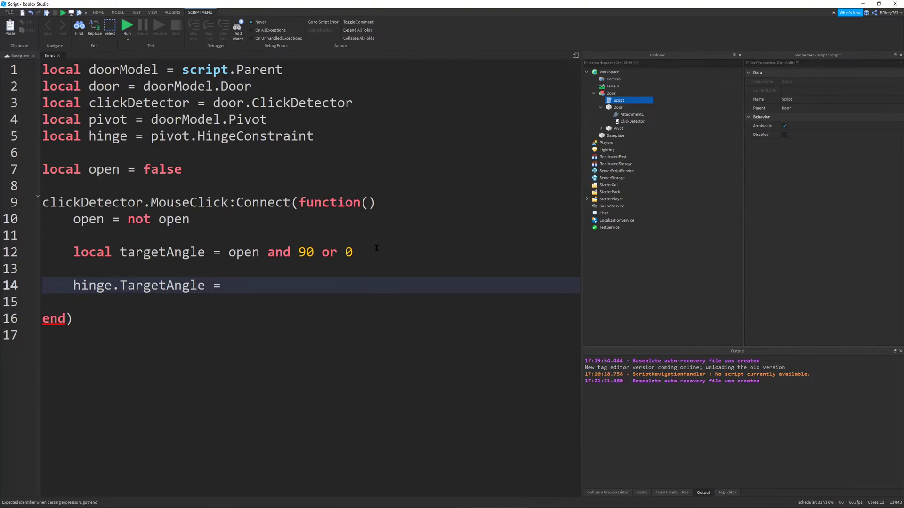
type("targetAngle")
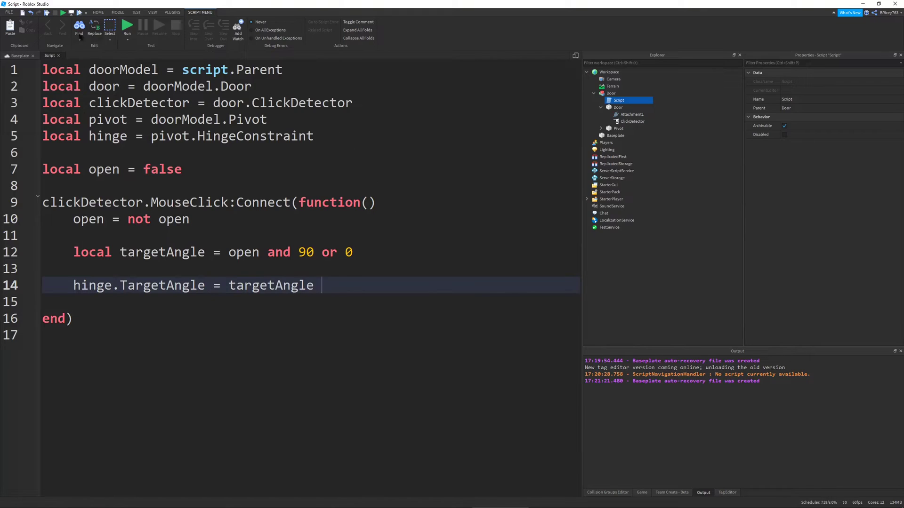
Step: Start a playtest, walk the character up to the door and trigger its ClickDetector
left_click(46, 13)
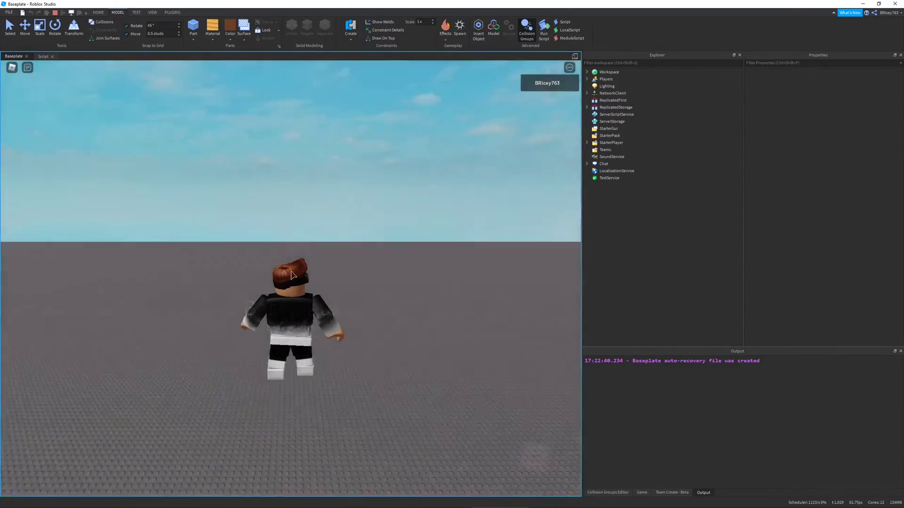
right_click_drag(301, 269, 303, 269)
key("w")
right_click_drag(292, 238, 307, 210)
key("w")
key("a")
key("s")
key("w")
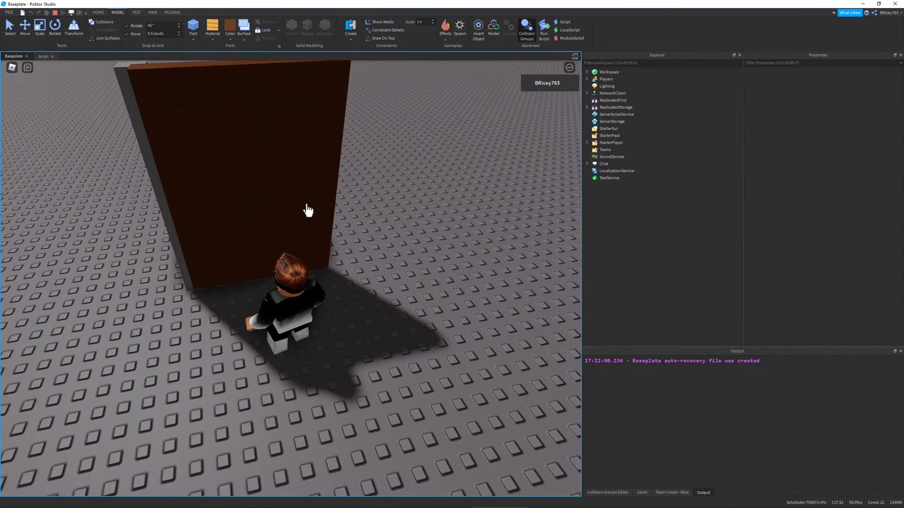
key("a")
right_click_drag(307, 210, 308, 210)
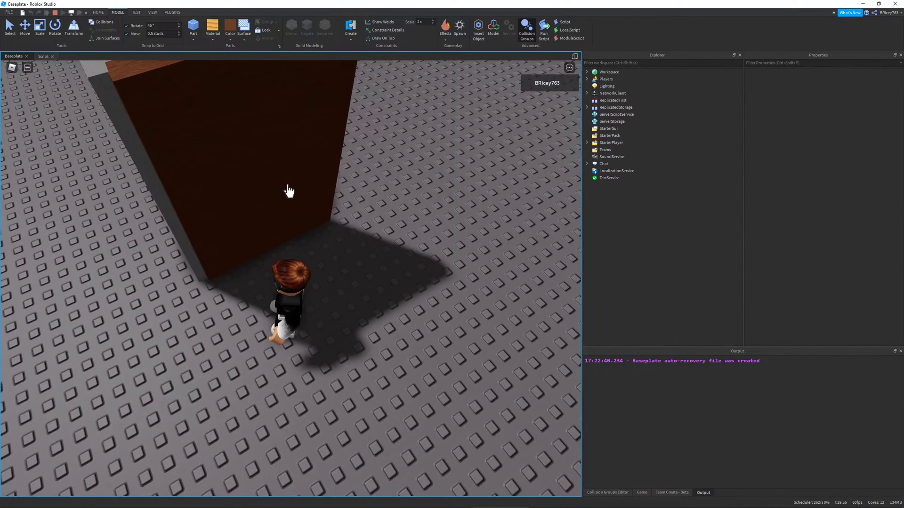
left_click(288, 186)
key("w")
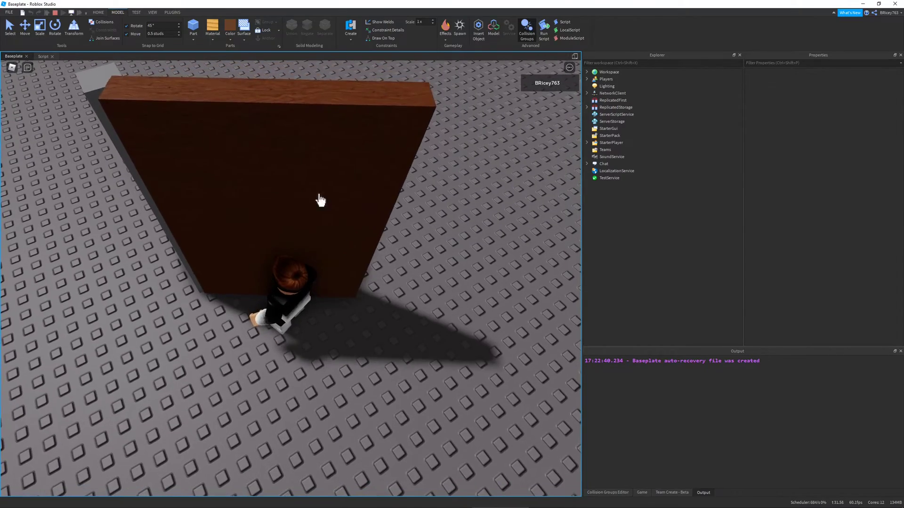
Step: Walk the character around to the door's other side and trigger the door again
right_click_drag(389, 231, 389, 230)
scroll(389, 231, "down", 2)
key("s")
key("w")
key("w")
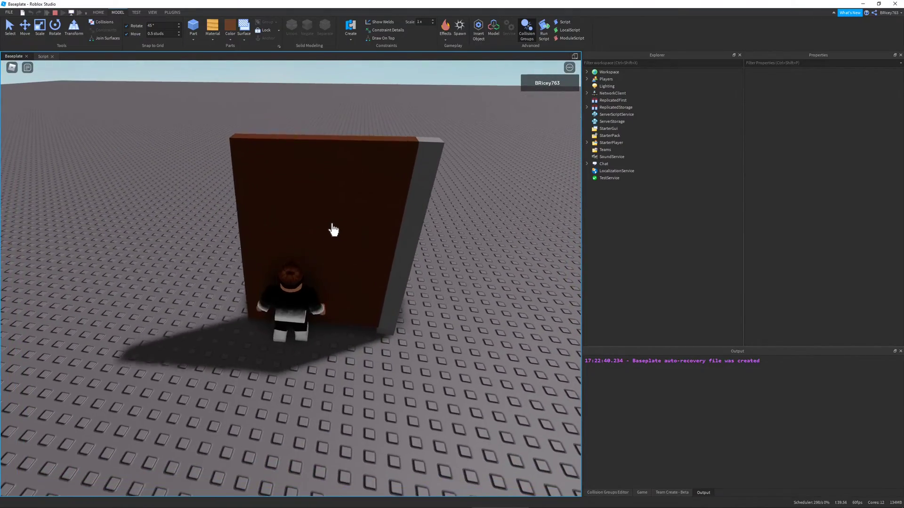
left_click(332, 224)
key("s")
right_click_drag(332, 225, 333, 228)
key("w")
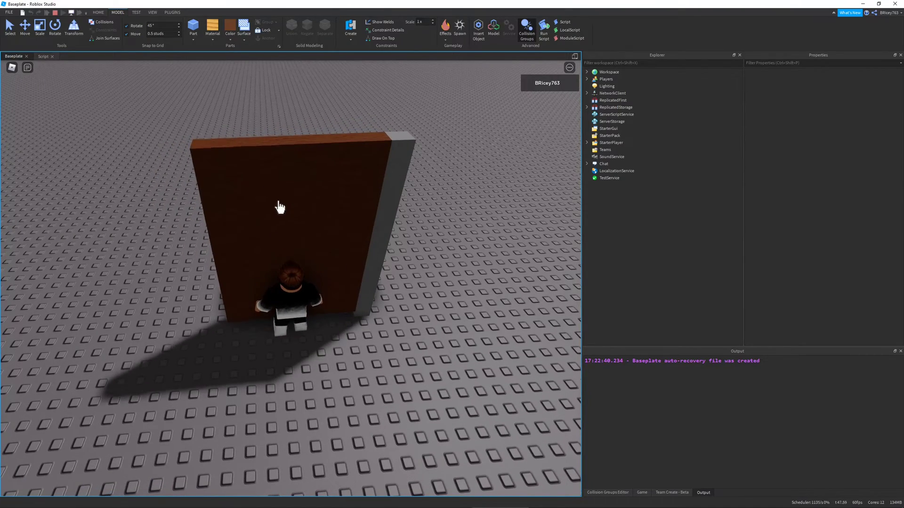
Step: Examine the door's swing from other camera angles and end the playtest
right_click_drag(339, 189, 354, 268)
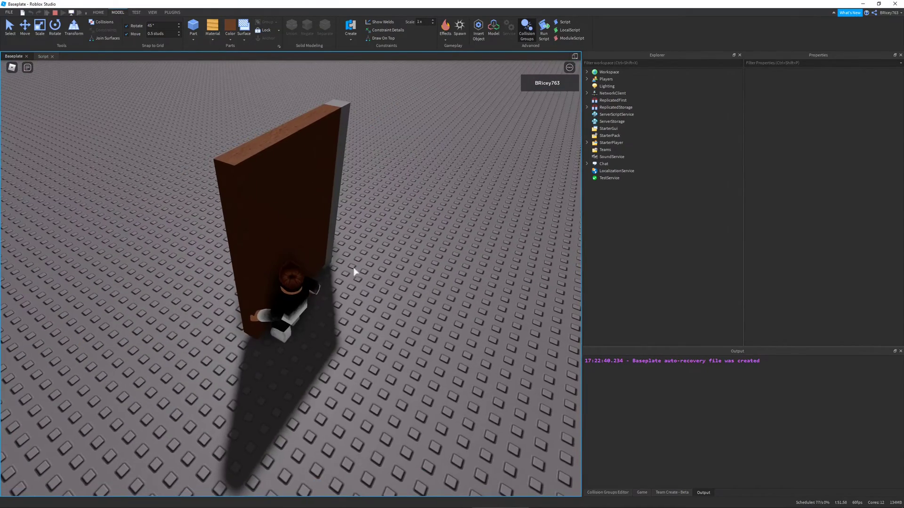
key("d")
left_click(55, 13)
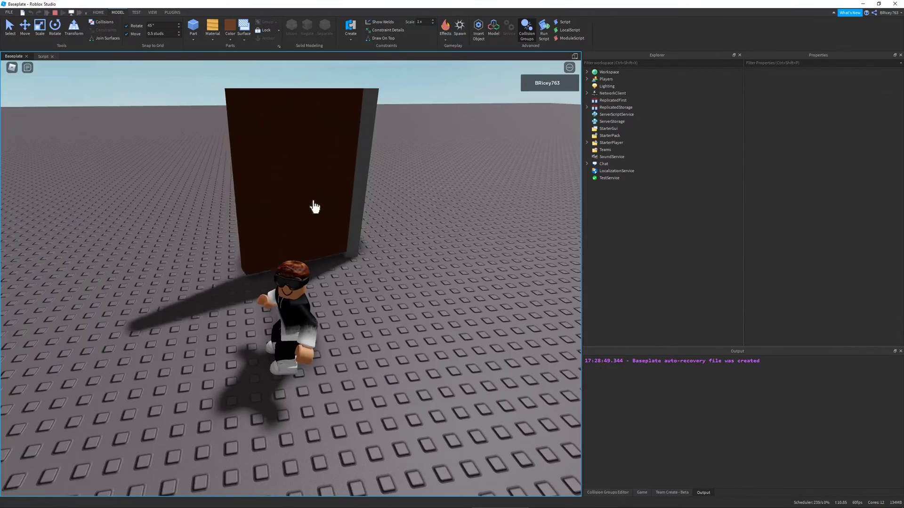
right_click_drag(312, 203, 198, 97)
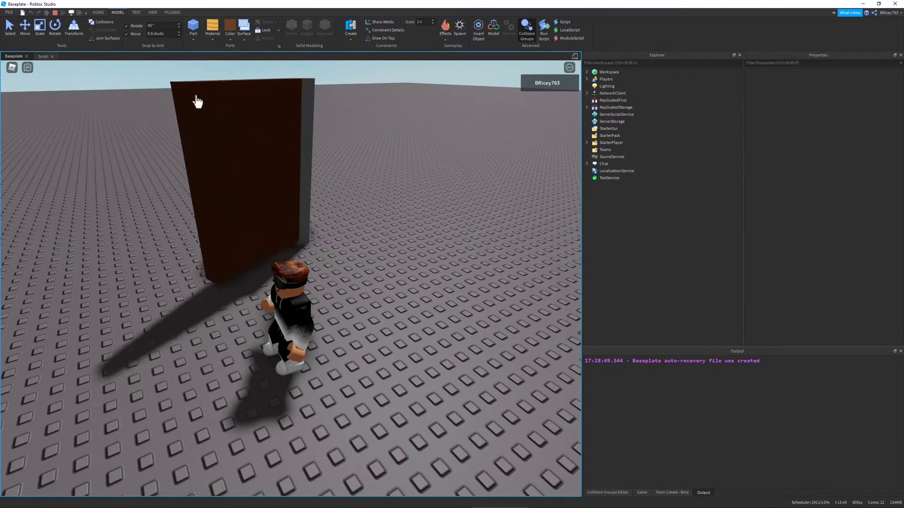
left_click(55, 12)
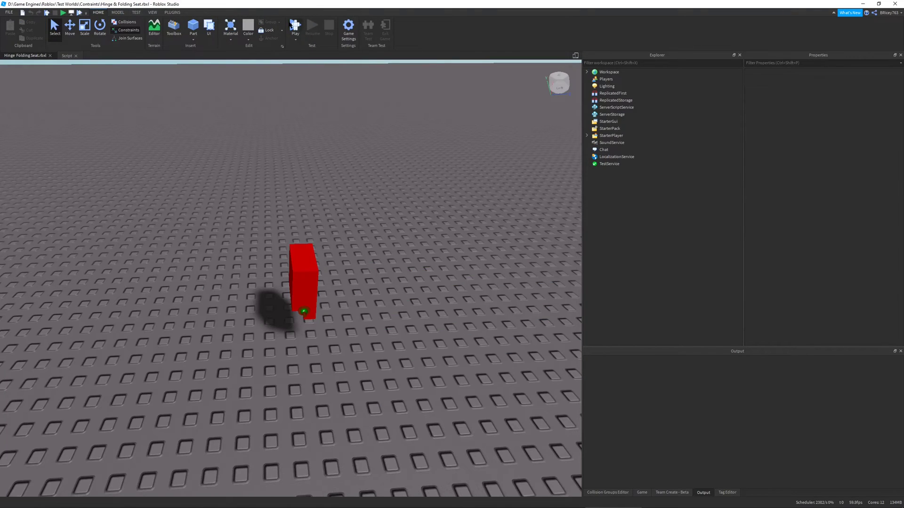
Step: Playtest the Hinge & Folding Seat place by seating the character on the red seat and jumping off, and stop the test
left_click(295, 26)
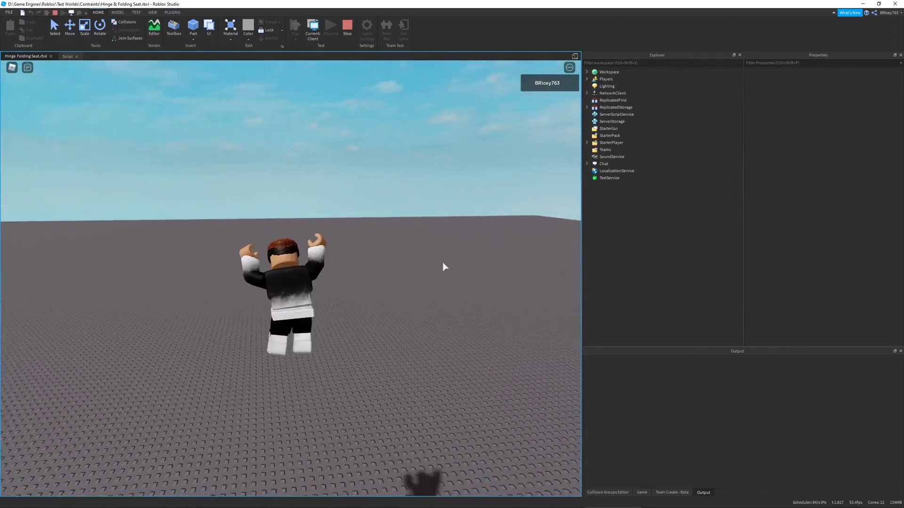
key("a")
right_click_drag(376, 231, 345, 254)
key("w")
left_click(345, 255)
key("w")
key("space")
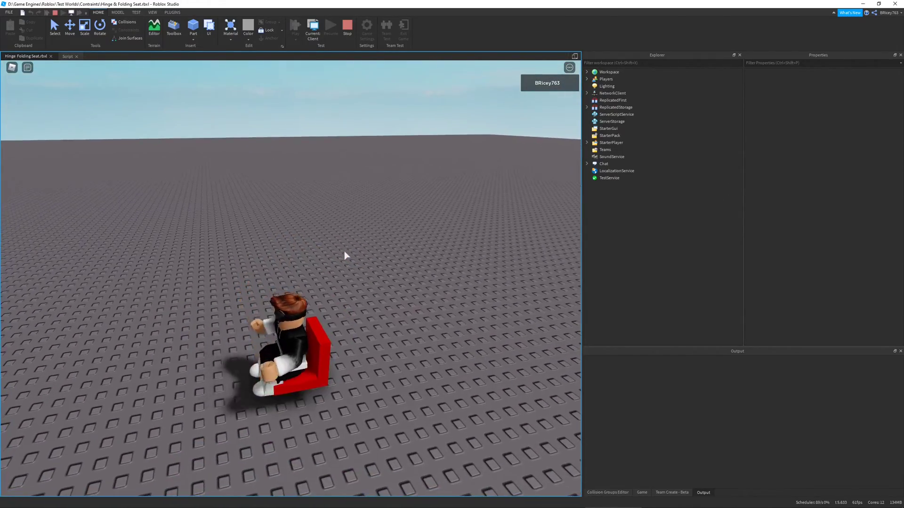
key("space")
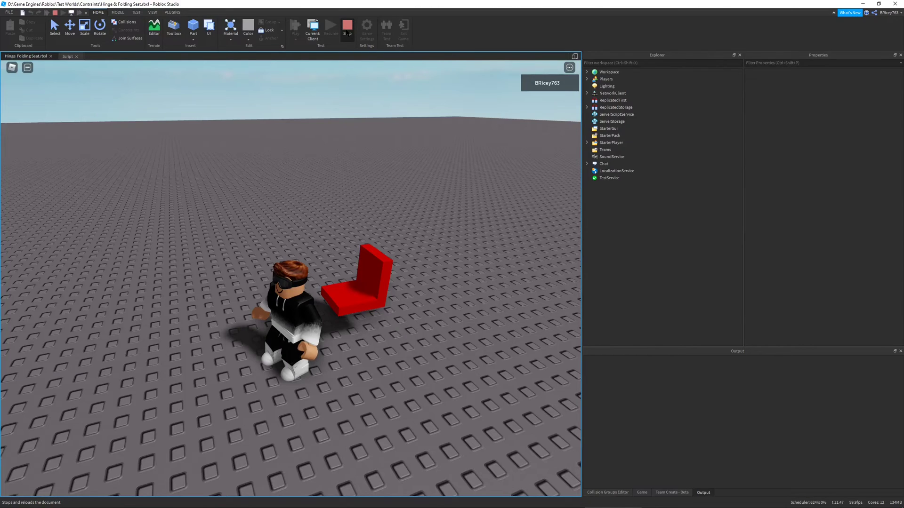
left_click(347, 32)
mouse_move(395, 507)
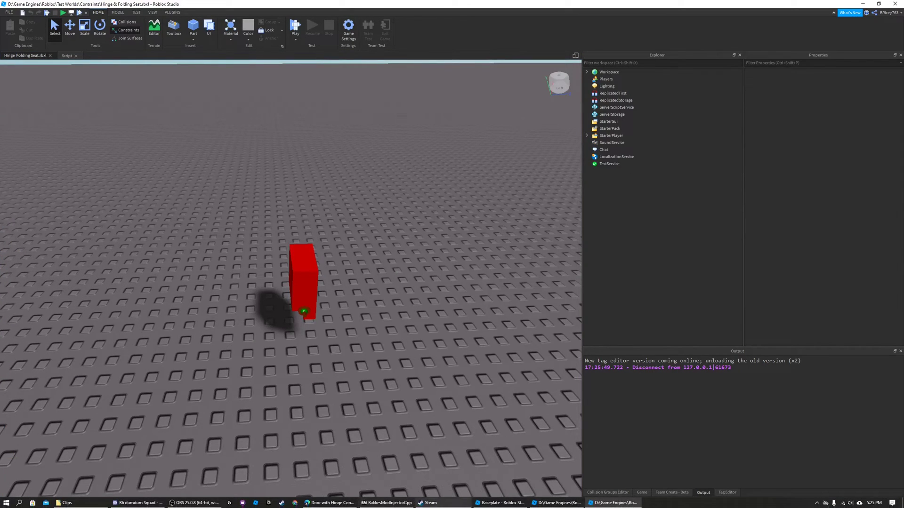
Step: Switch to the Revolving Door place and start a playtest, walking the character up to the door's opening
left_click(572, 504)
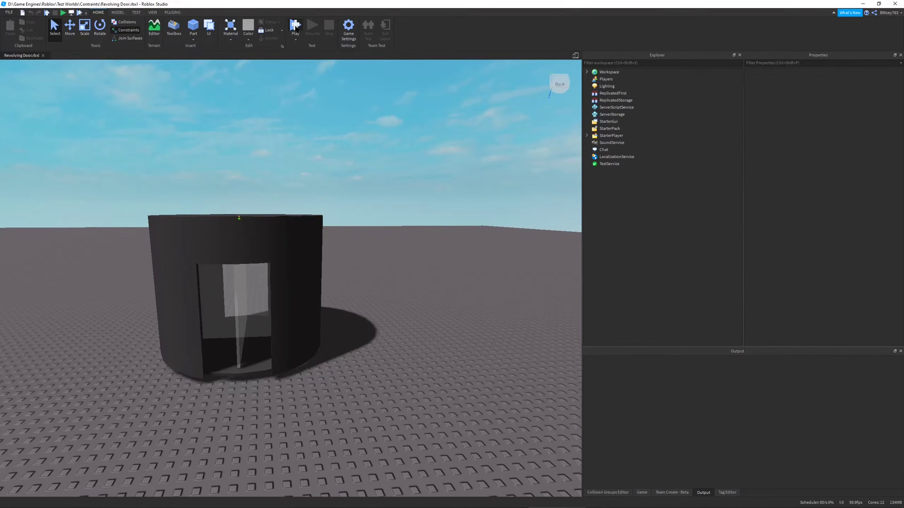
left_click(295, 26)
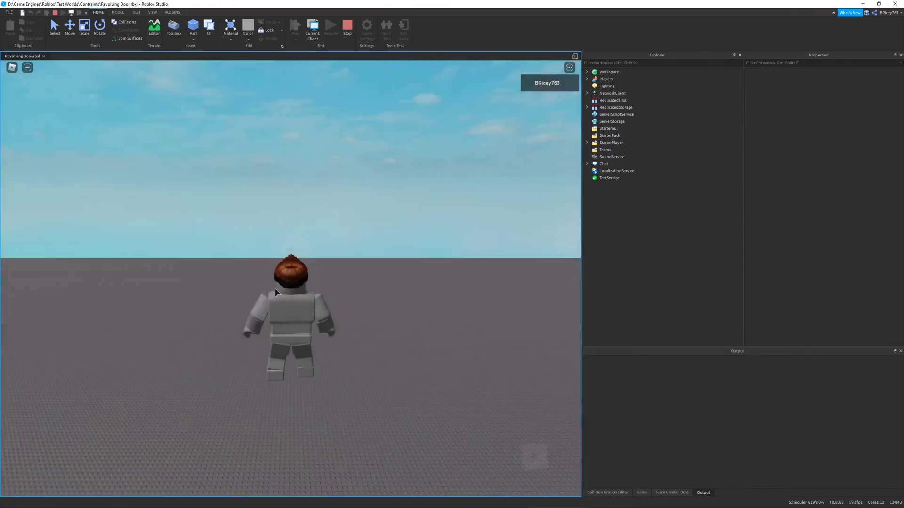
right_click_drag(275, 288, 253, 280)
key("w")
key("w")
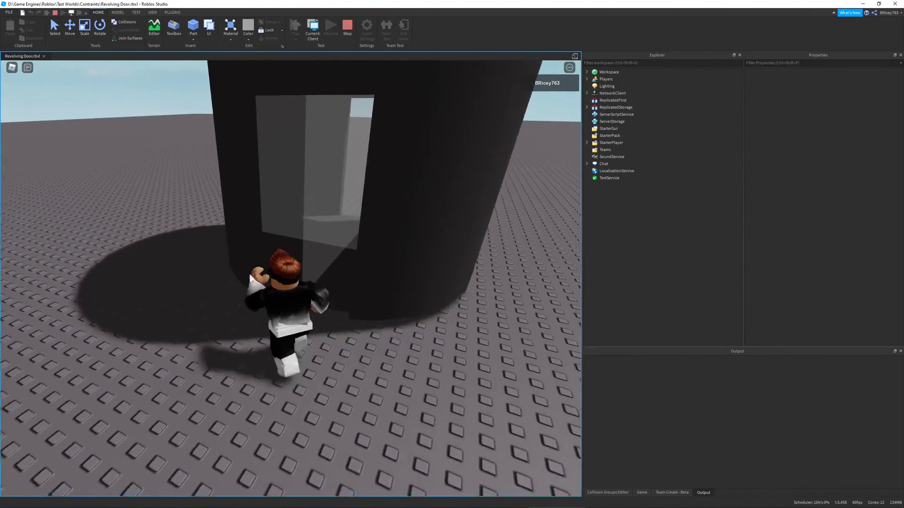
Step: Walk the character through the revolving door, pushing its glass panels around until exiting the cylinder
key("w")
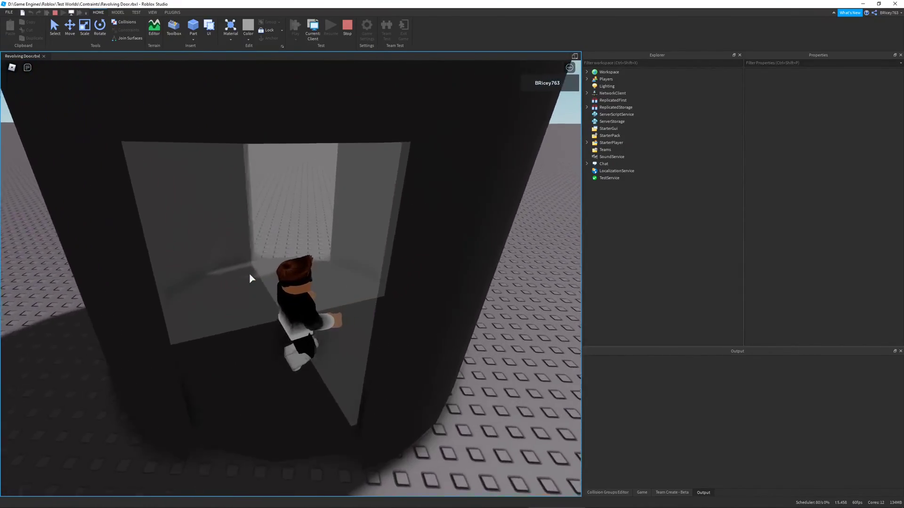
key("w")
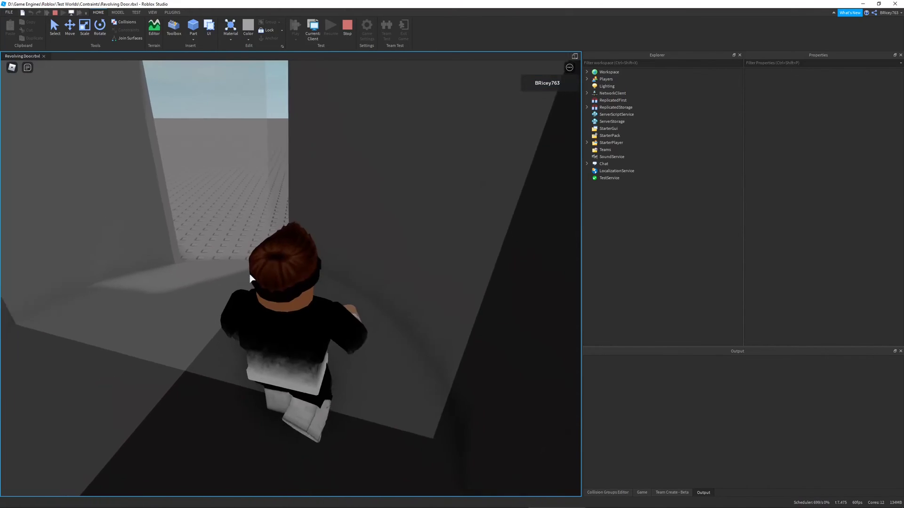
key("w")
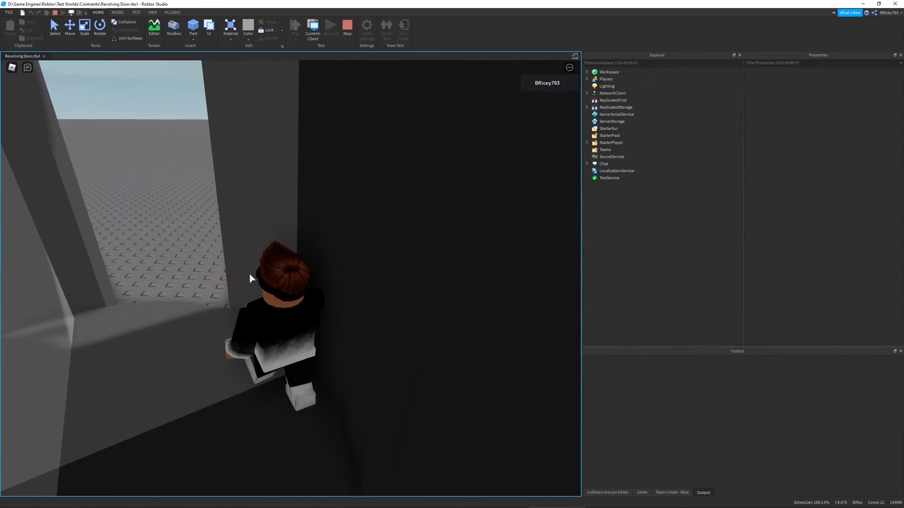
key("w")
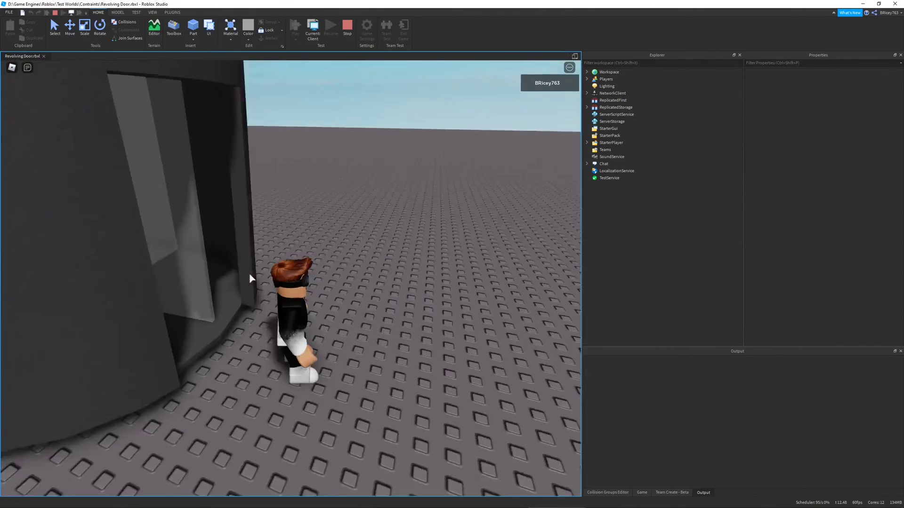
Step: Turn the character around and walk back into the revolving door, pushing against its panels again
right_click_drag(250, 274, 302, 271)
key("w")
key("w")
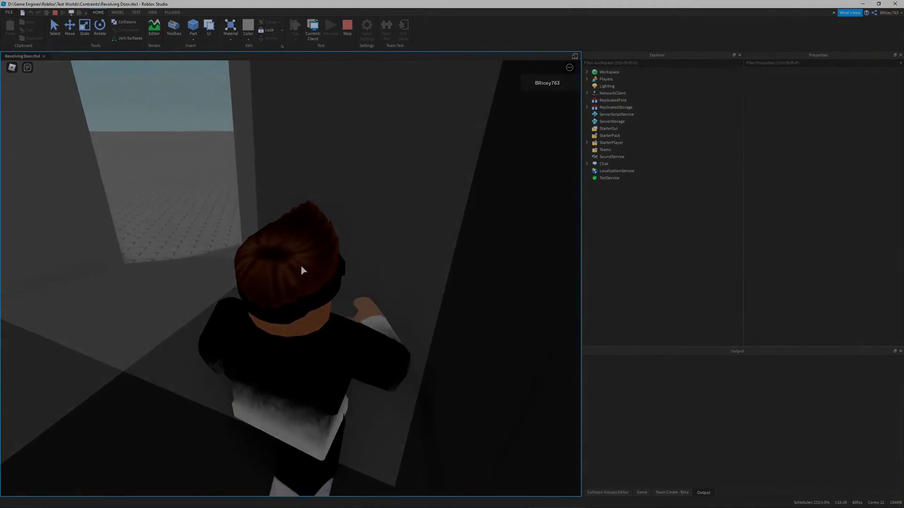